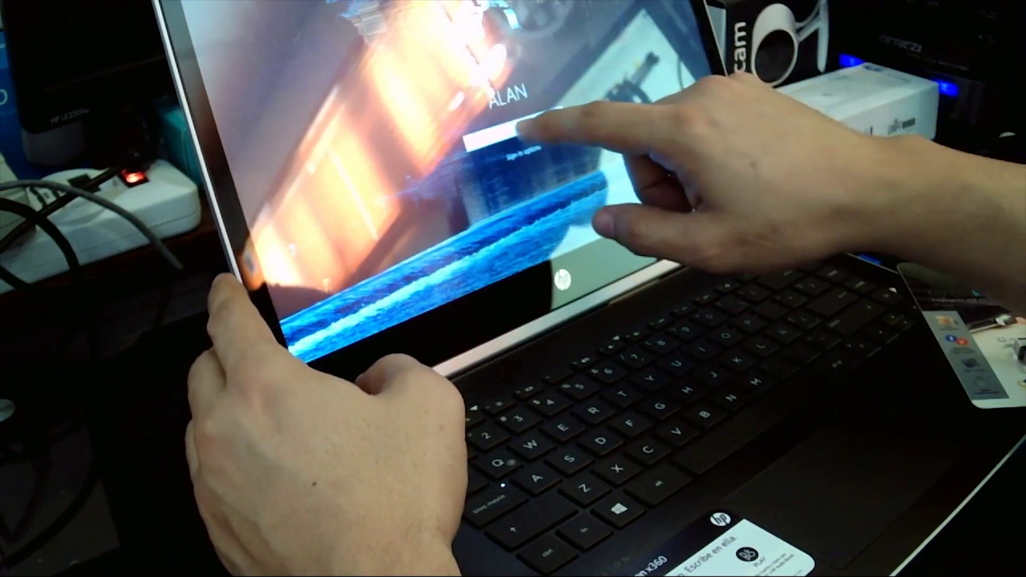
Step: Enter the account PIN on the sign-in screen's touch keypad to reach the desktop
left_click(512, 124)
left_click(484, 156)
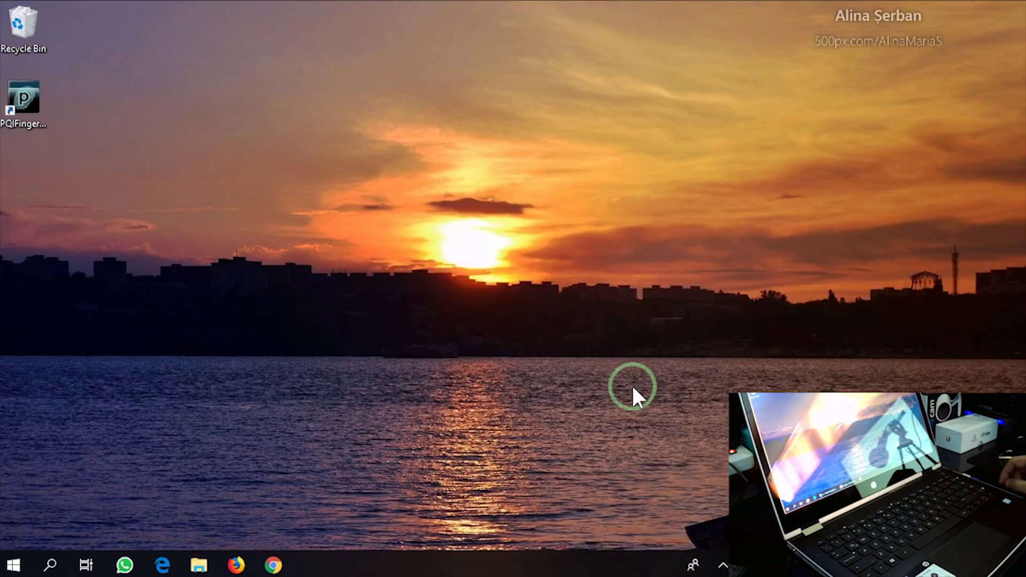
Step: Open Device Manager and select the Synaptics WBDI Fingerprint Reader - USB 052 under Biometric devices
left_click(11, 565)
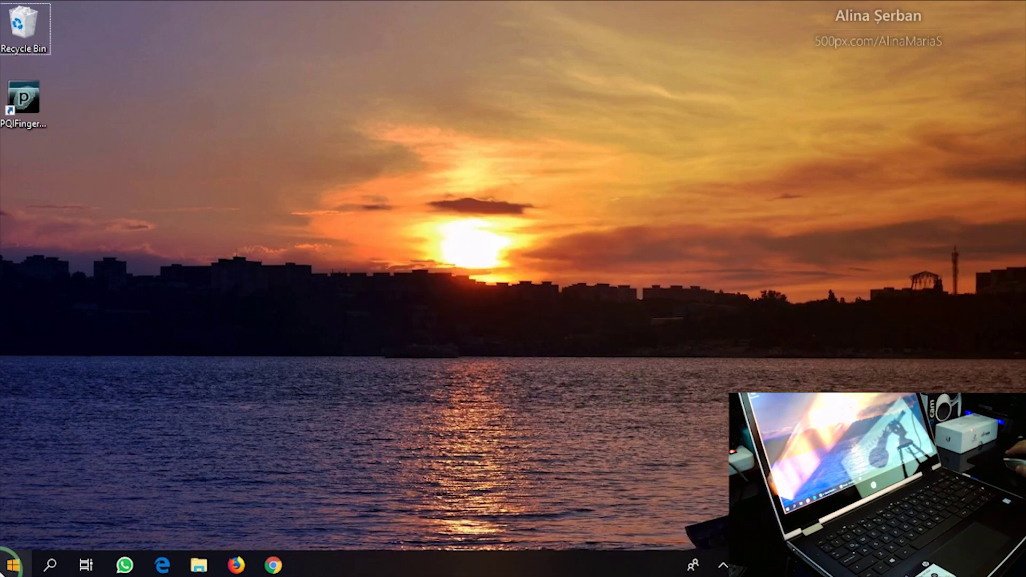
key("super+e")
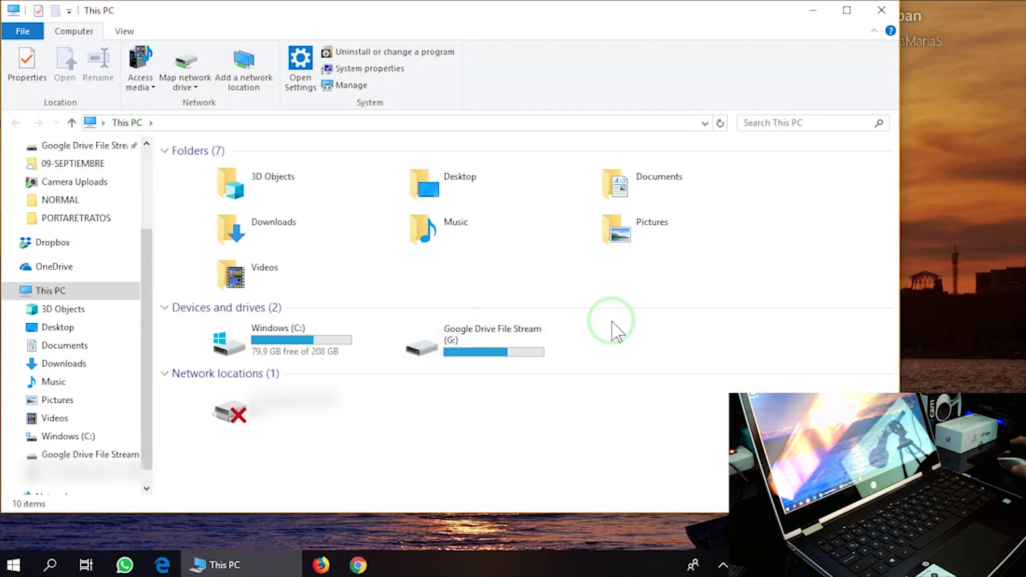
key("super+x")
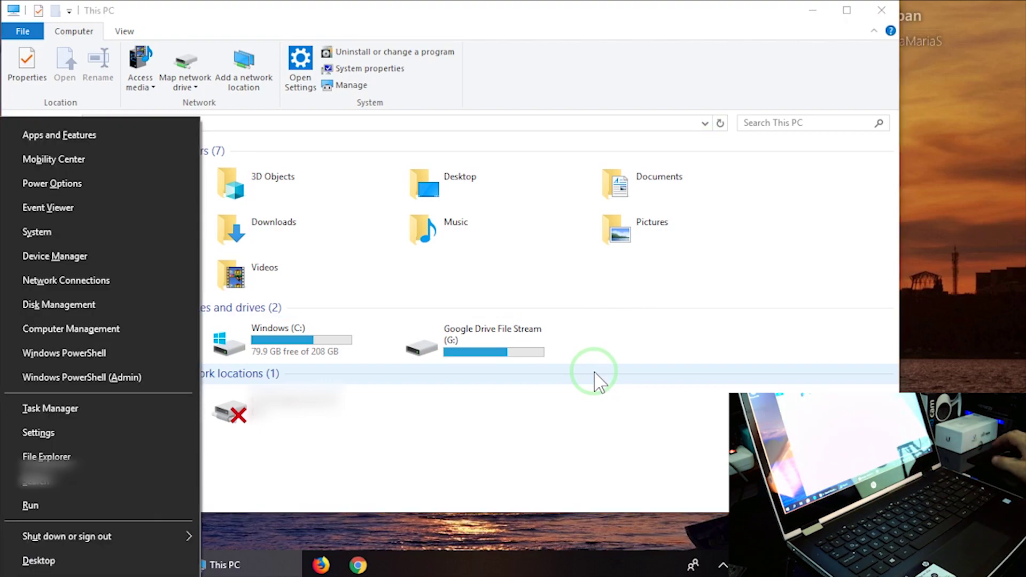
left_click(84, 256)
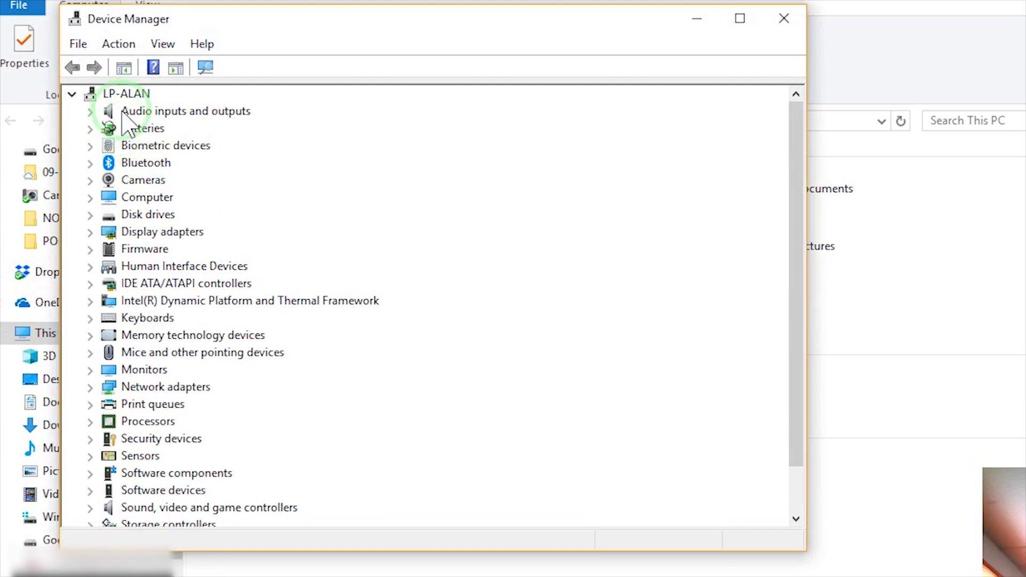
left_click(90, 146)
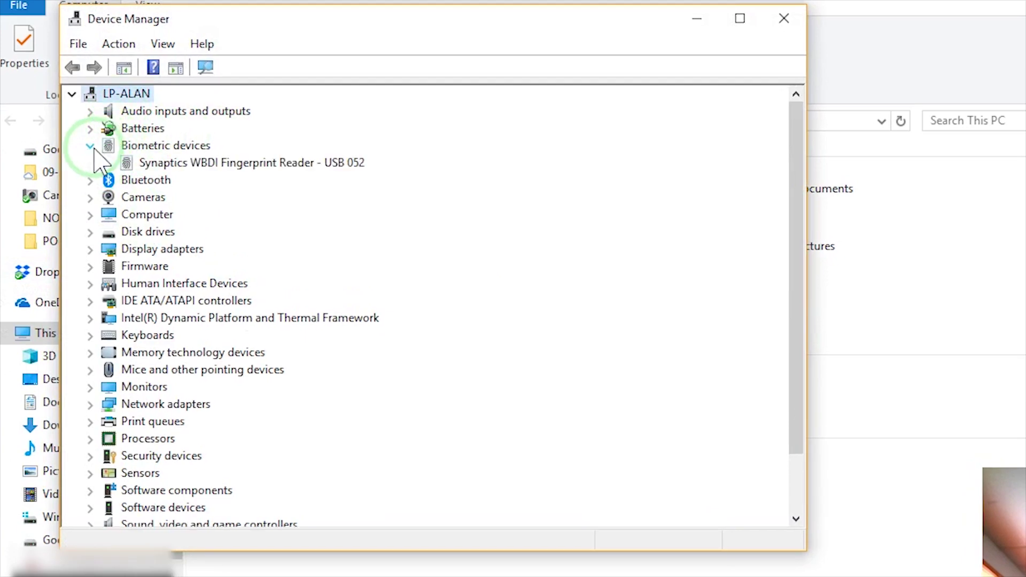
left_click(140, 164)
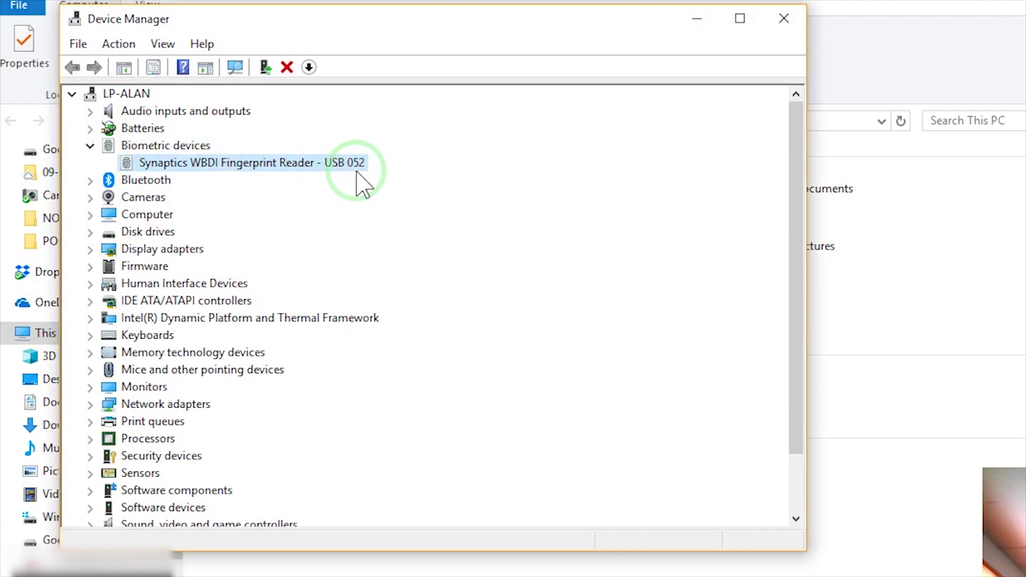
Step: Load the pqigroup.com website in Edge
left_click(263, 45)
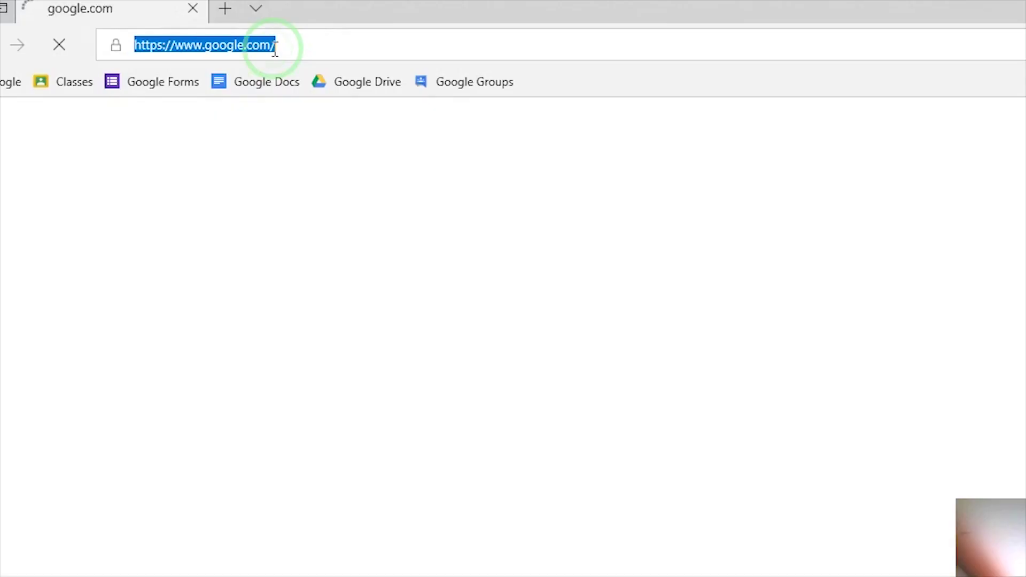
type("pqigroupd")
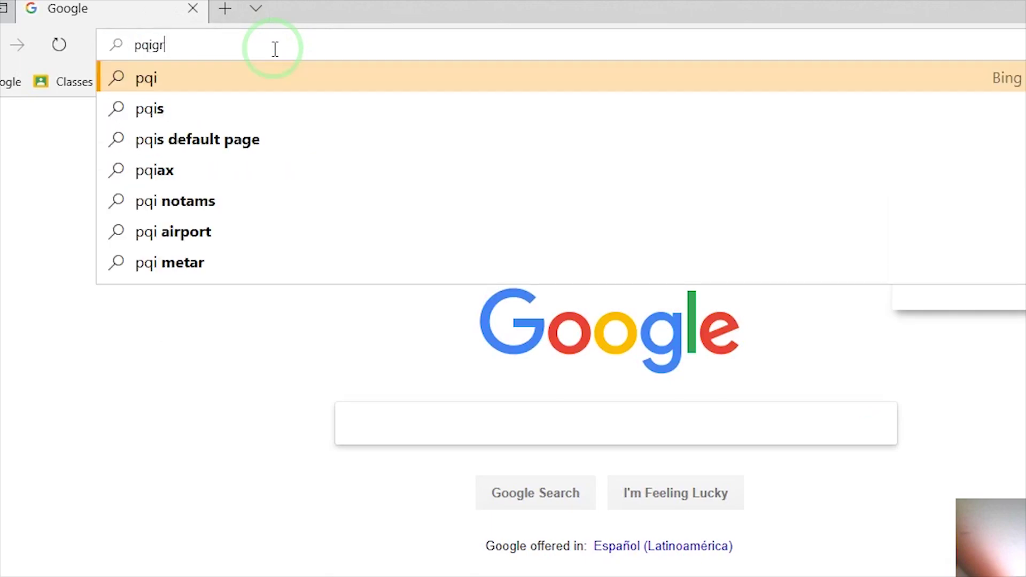
key("BackSpace")
key("ctrl+Return")
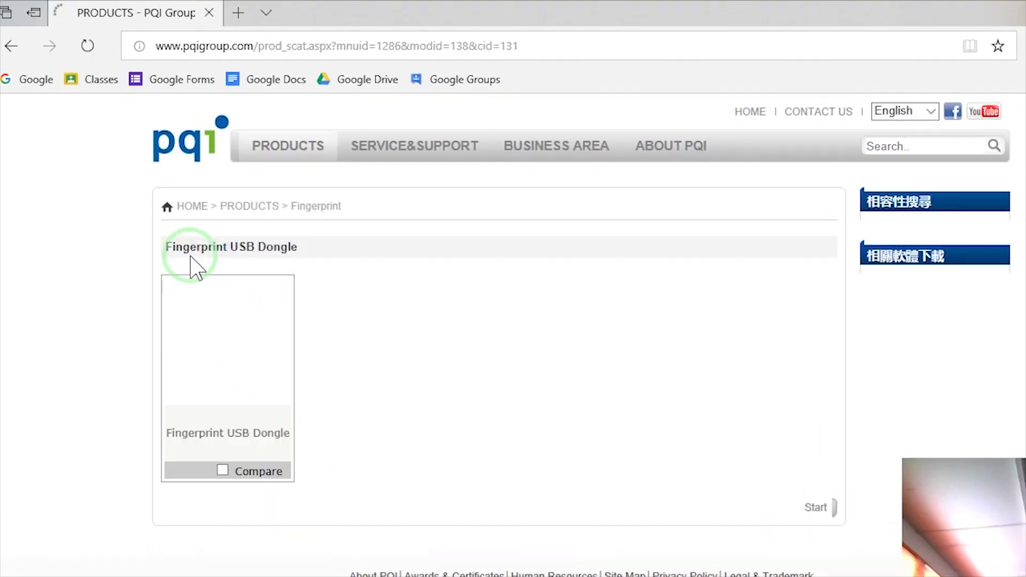
Step: Open the Fingerprint USB Dongle product's Download tab listing the driver and PQIKeySF Installer
left_click(229, 359)
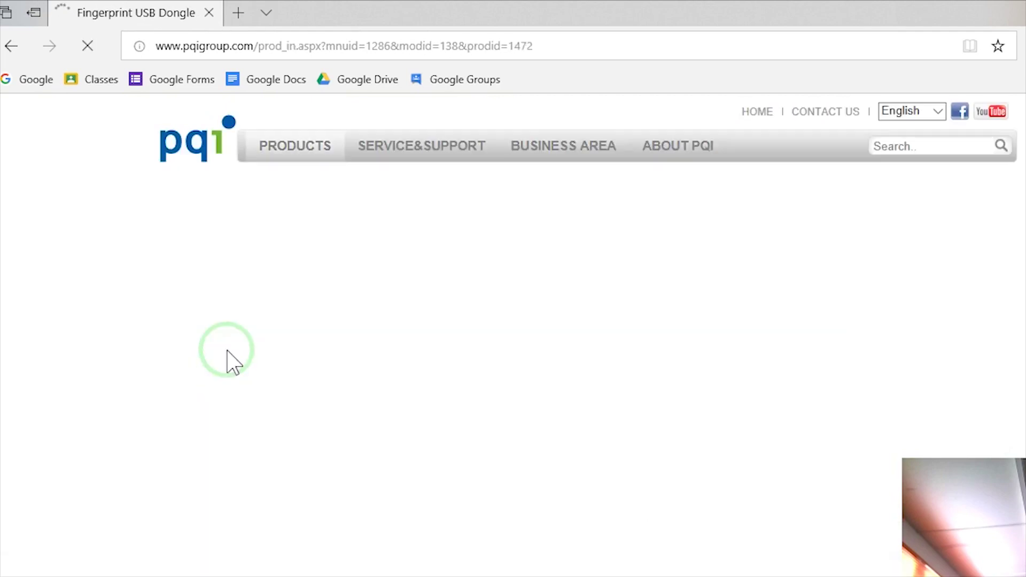
scroll(228, 352, "down", 4)
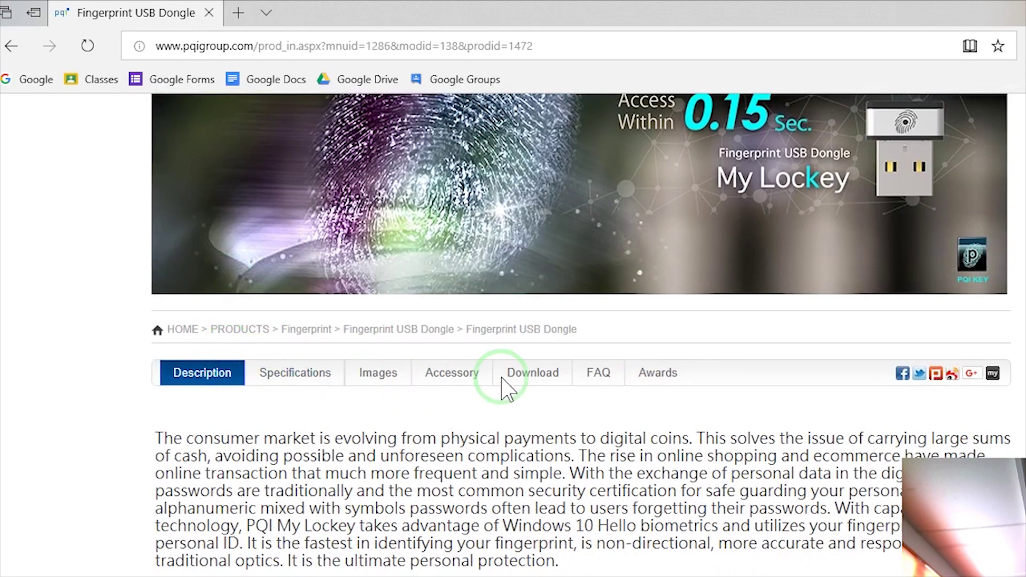
left_click(534, 374)
scroll(537, 377, "down", 5)
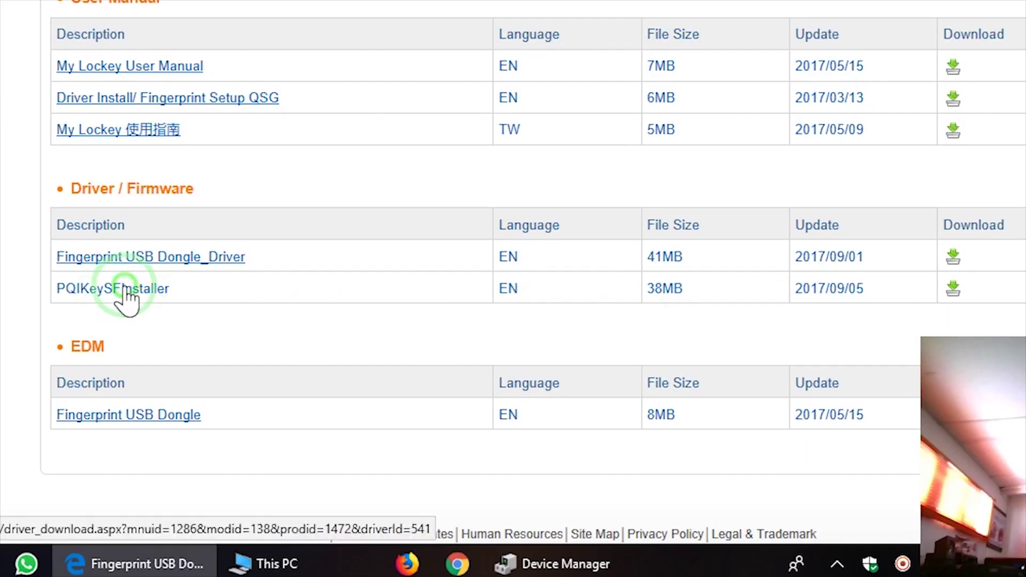
Step: Download and save the PQIKeySFInstaller zip and the Driver Install/Fingerprint Setup QSG PDF
left_click(128, 288)
left_click(765, 524)
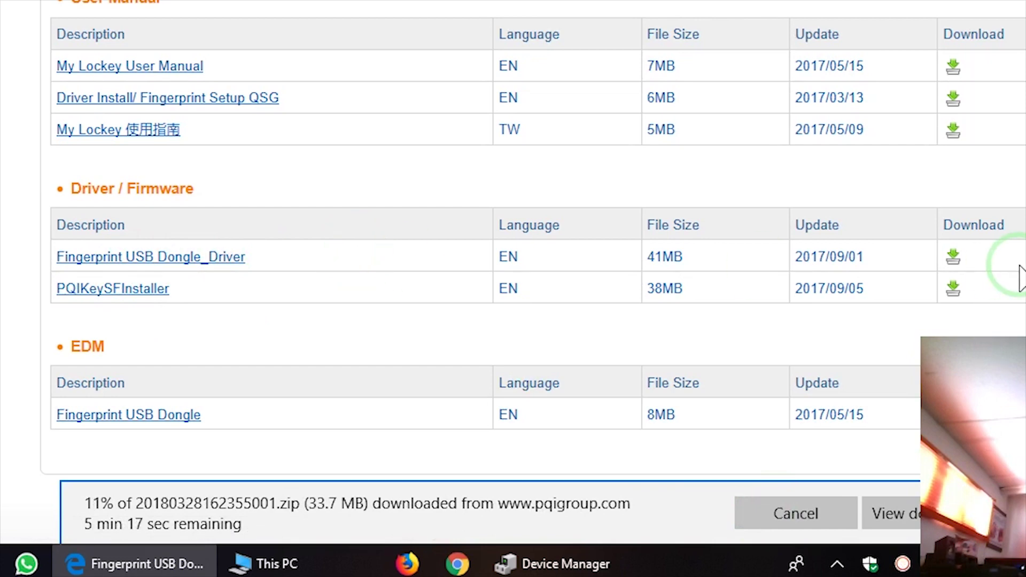
scroll(1009, 267, "up", 2)
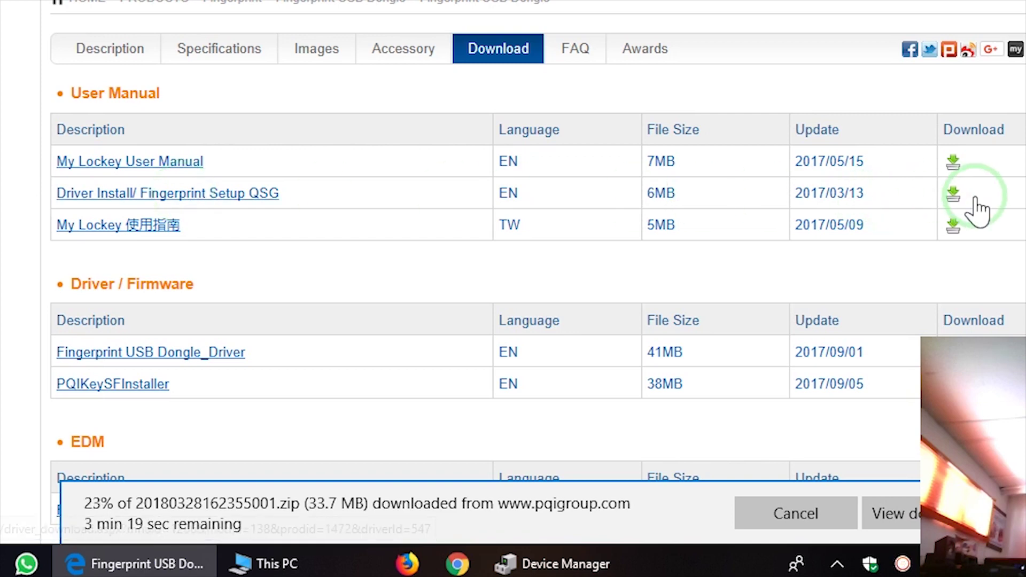
left_click(955, 196)
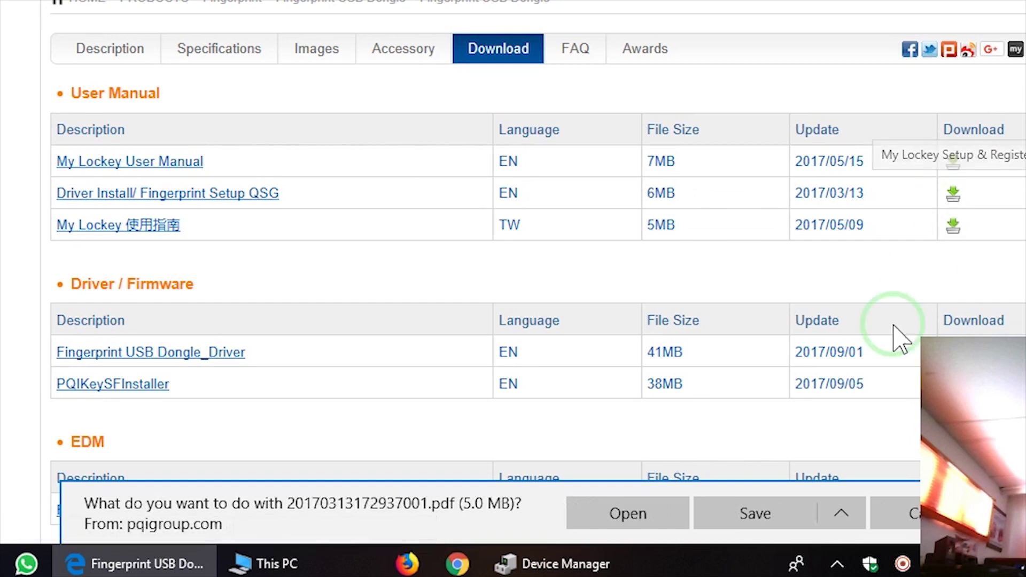
left_click(748, 522)
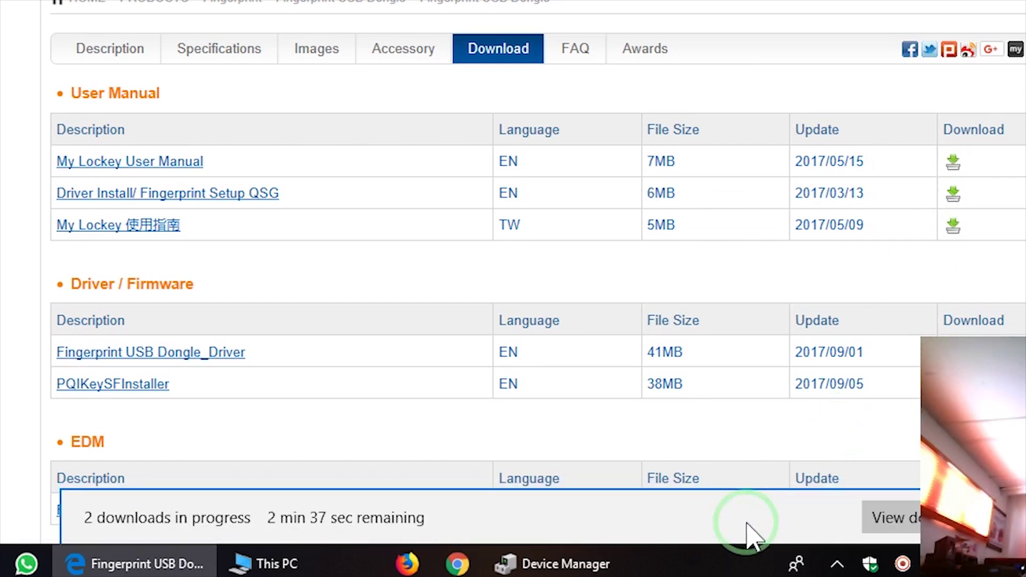
left_click(796, 518)
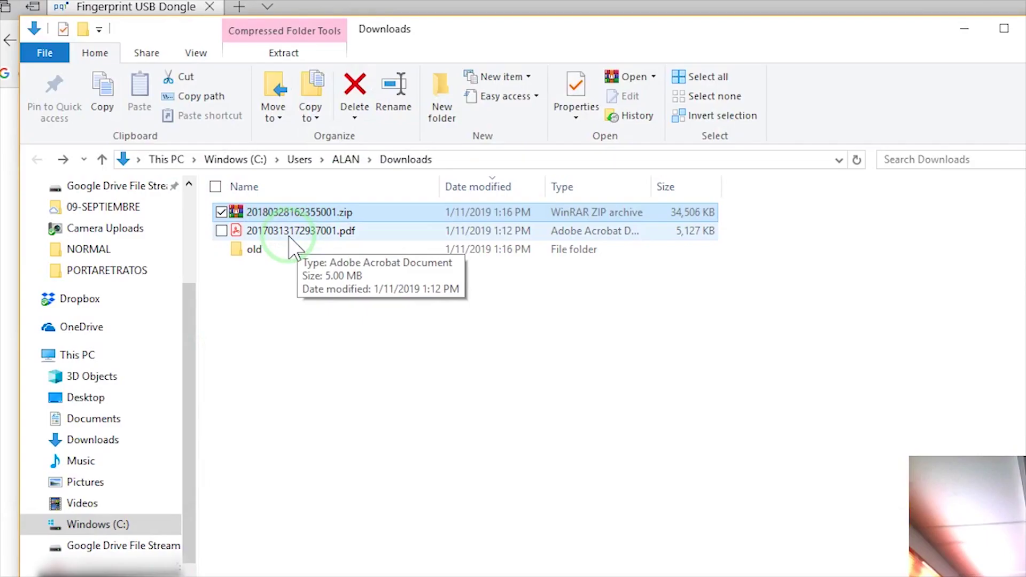
left_click_drag(332, 212, 844, 239)
left_click(944, 284)
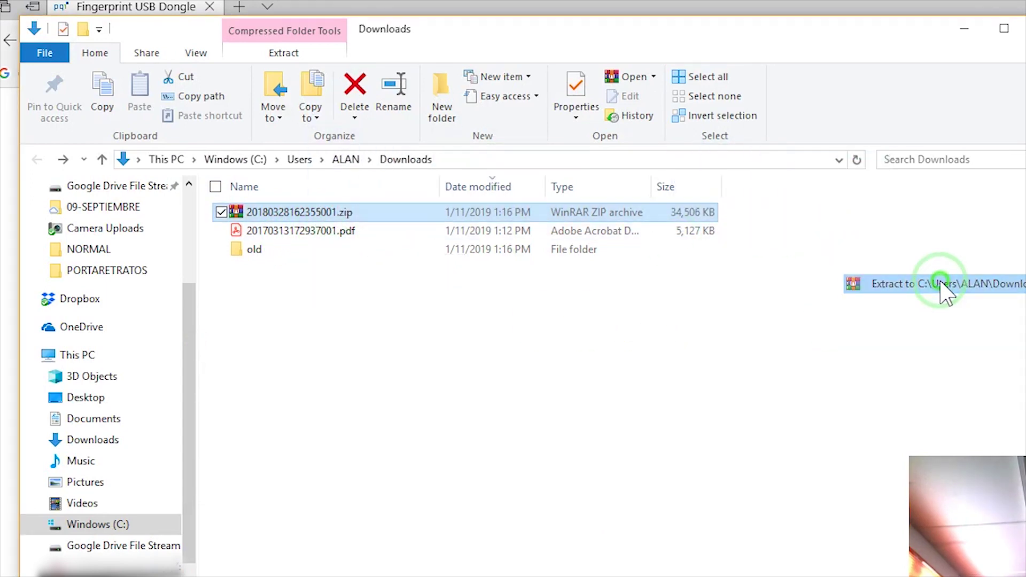
double_click(282, 252)
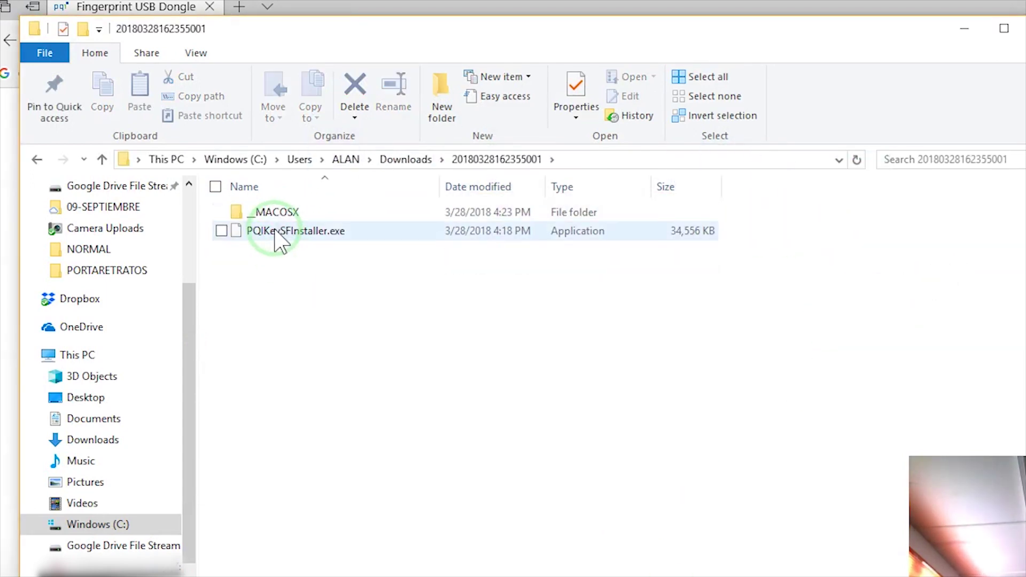
double_click(279, 235)
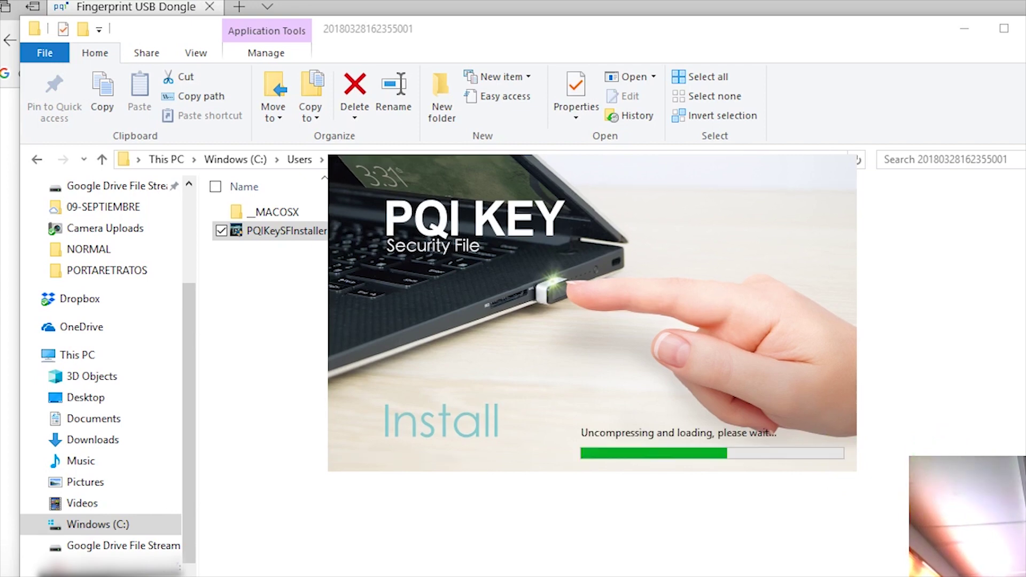
Step: Agree to the disclaimer terms, dismiss the warning, and finish installing PQI KEY Security File
left_click(494, 413)
left_click(694, 405)
left_click(727, 468)
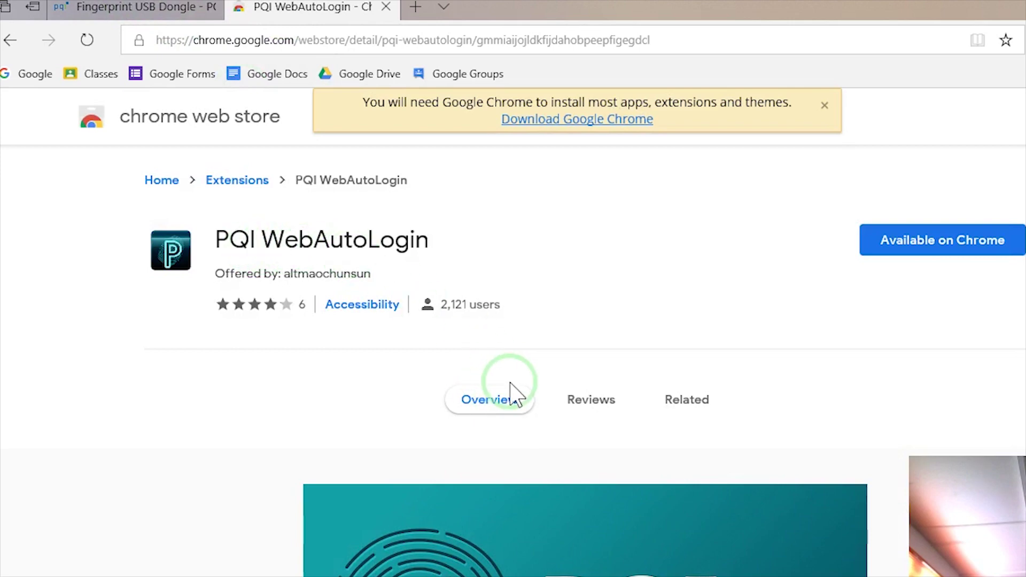
scroll(513, 393, "down", 5)
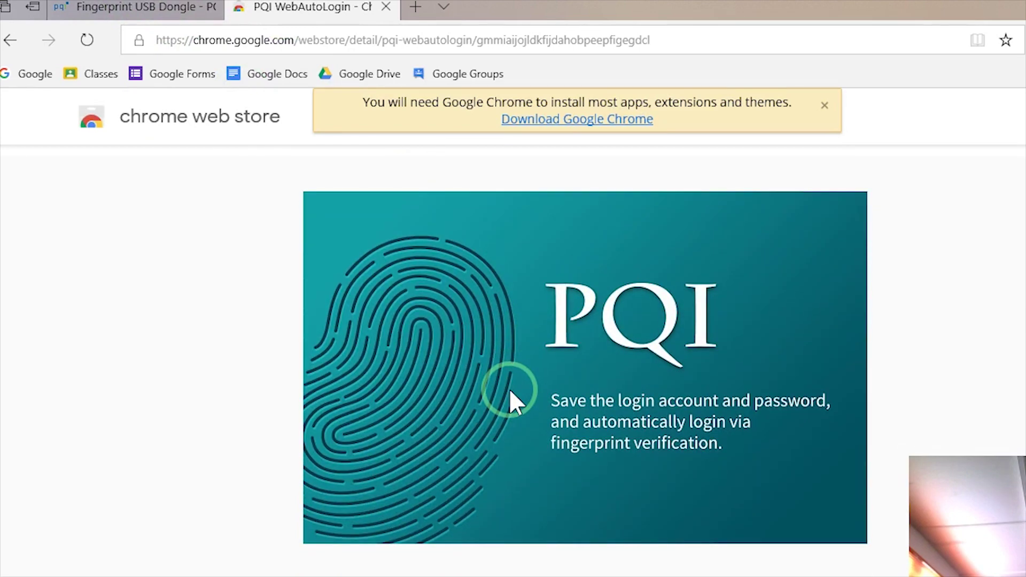
scroll(511, 388, "down", 2)
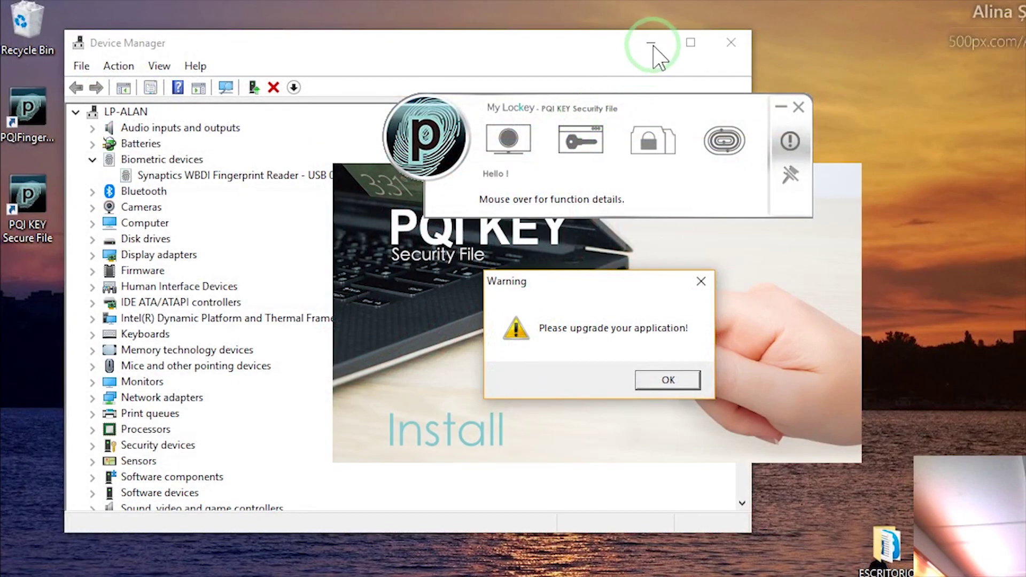
left_click(652, 42)
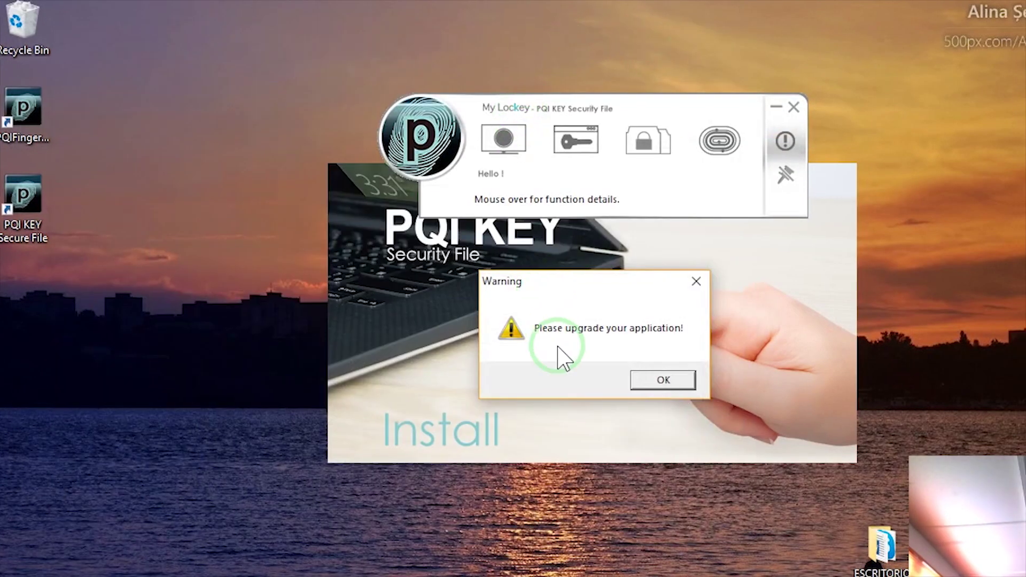
left_click(663, 380)
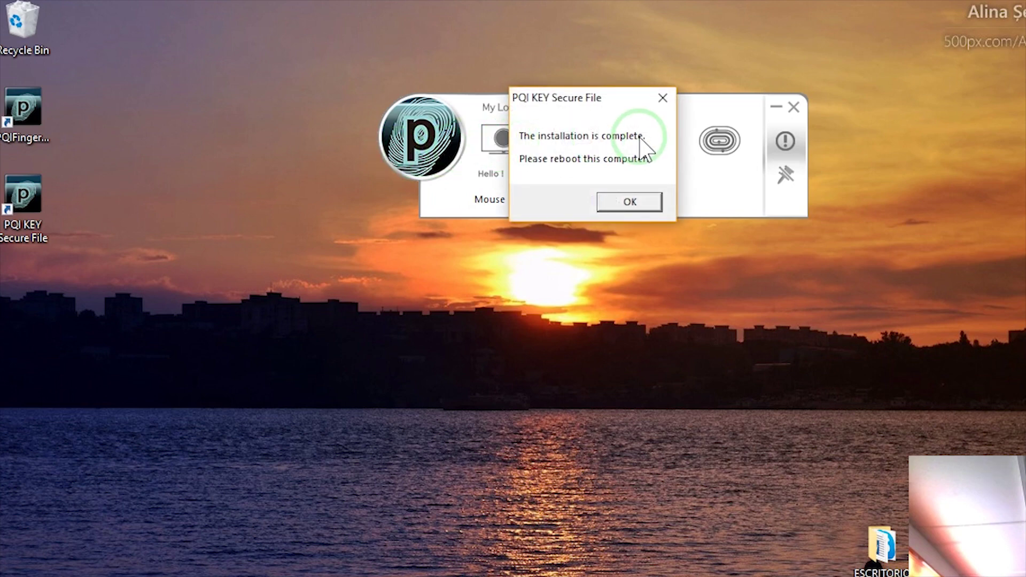
left_click(622, 198)
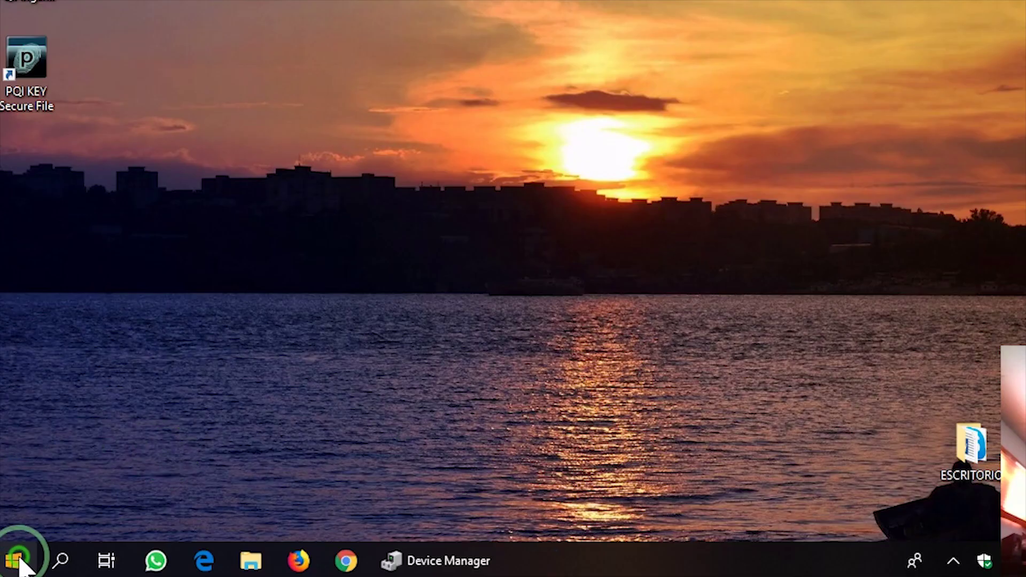
Step: Go to Settings > Accounts > Sign-in options and scroll to the Windows Hello fingerprint section
left_click(12, 559)
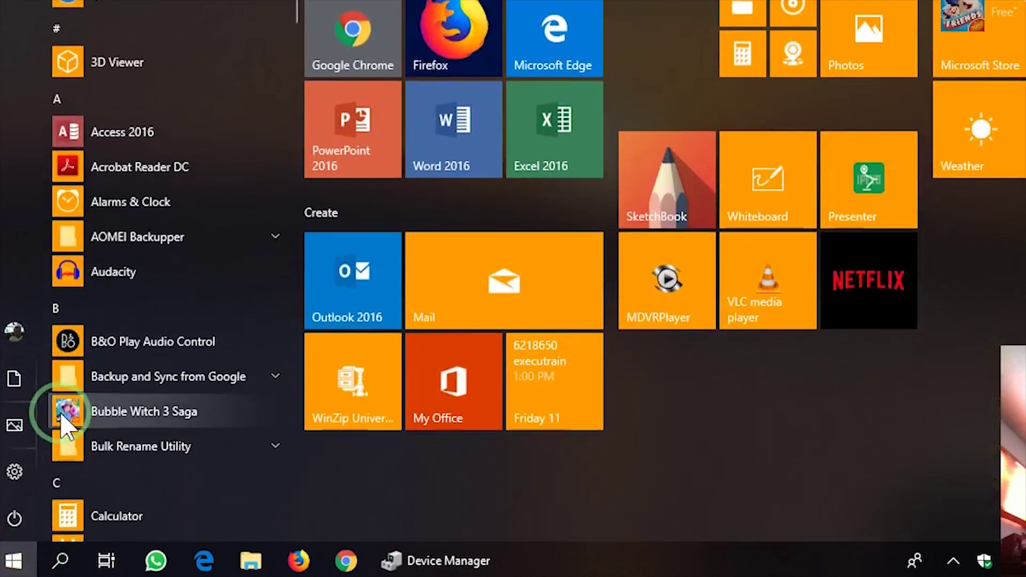
left_click(15, 473)
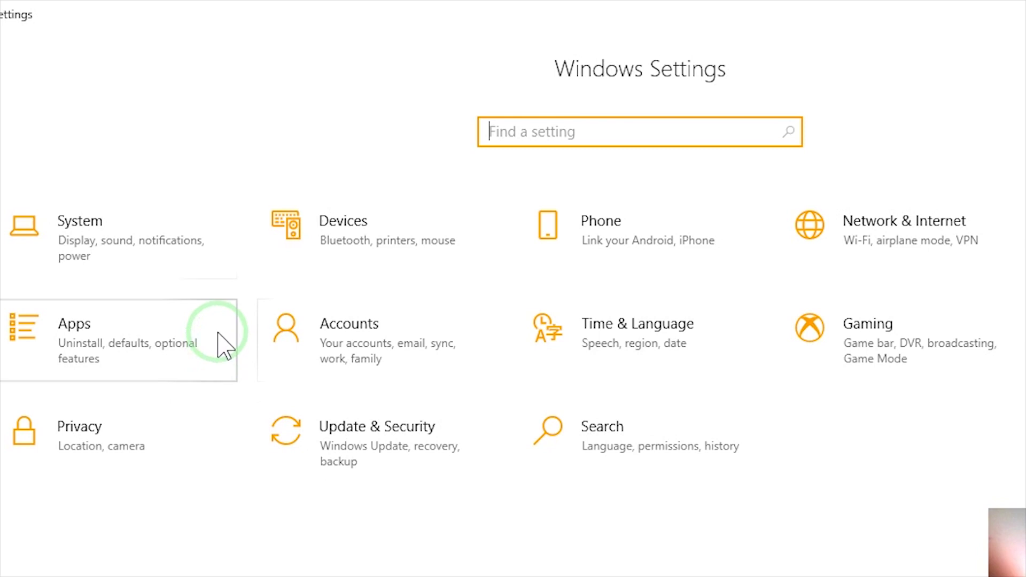
left_click(320, 350)
left_click(103, 297)
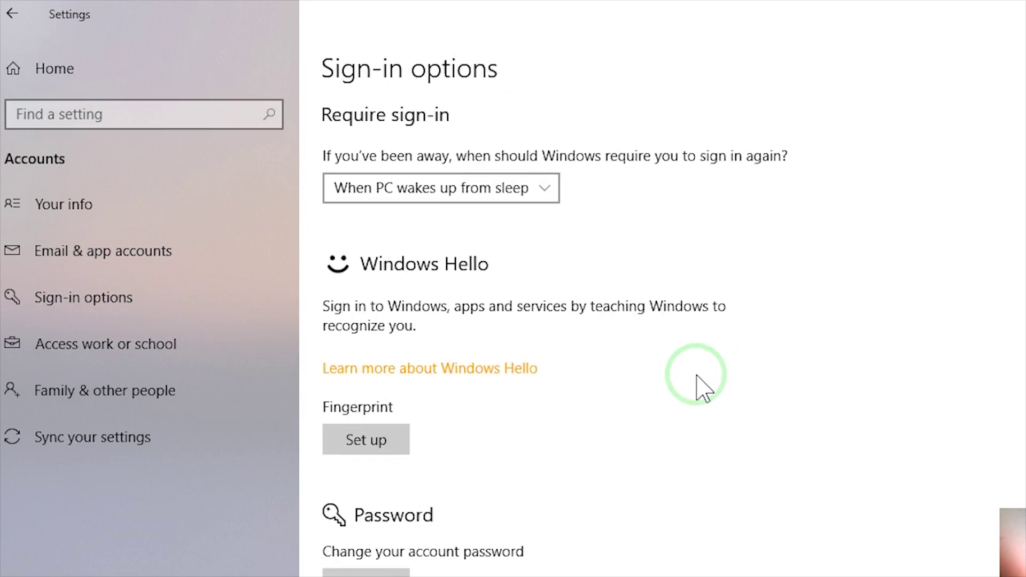
scroll(695, 386, "down", 8)
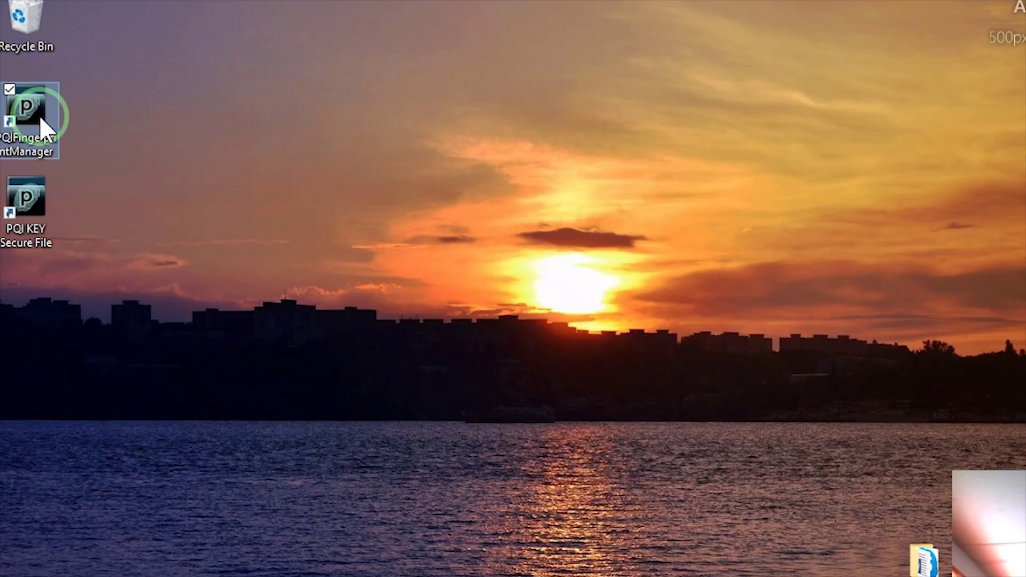
Step: Launch PQI Fingerprint Manager with the Windows password and register the right index fingerprint
double_click(39, 116)
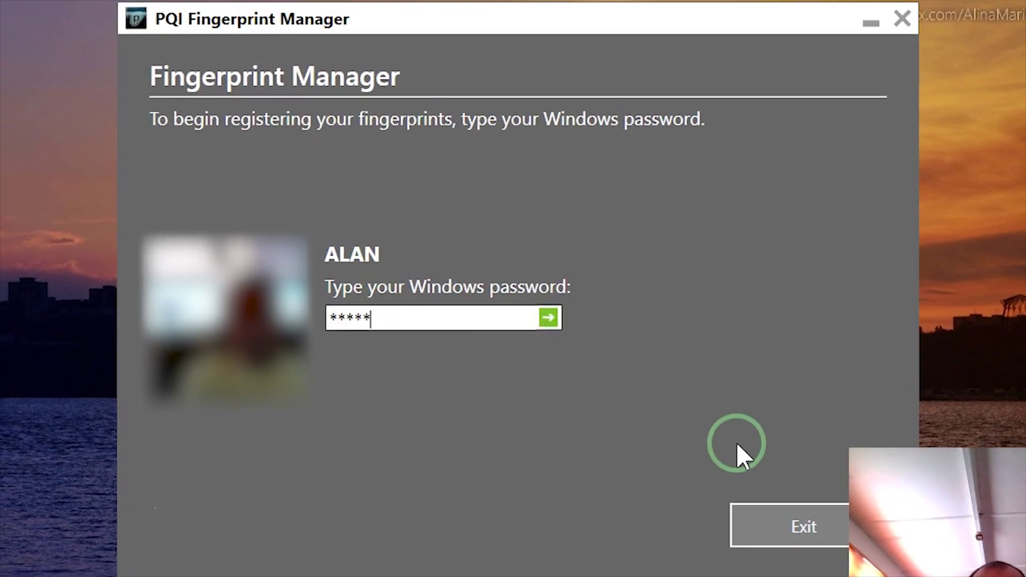
key("Return")
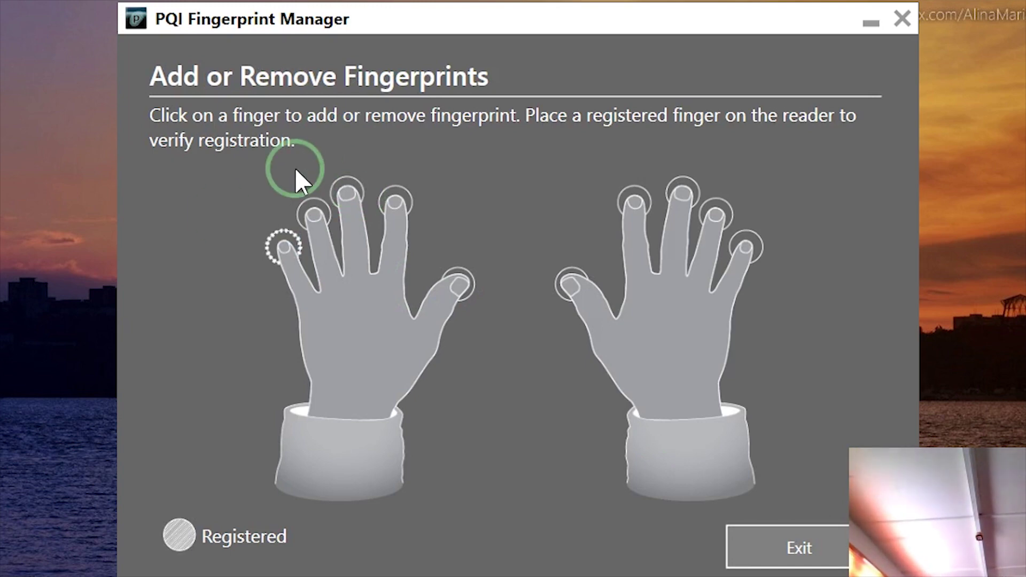
left_click(636, 198)
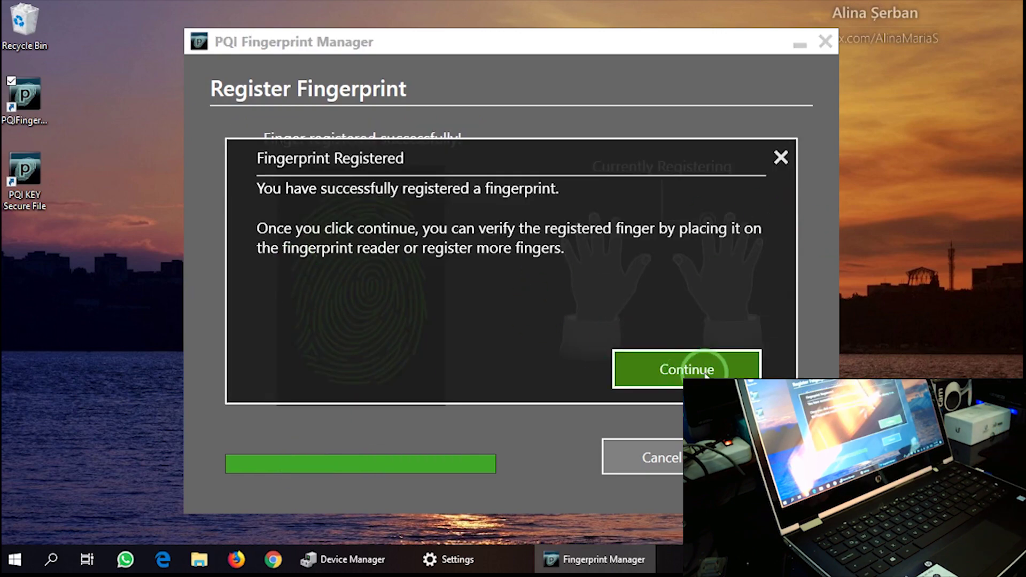
left_click(705, 372)
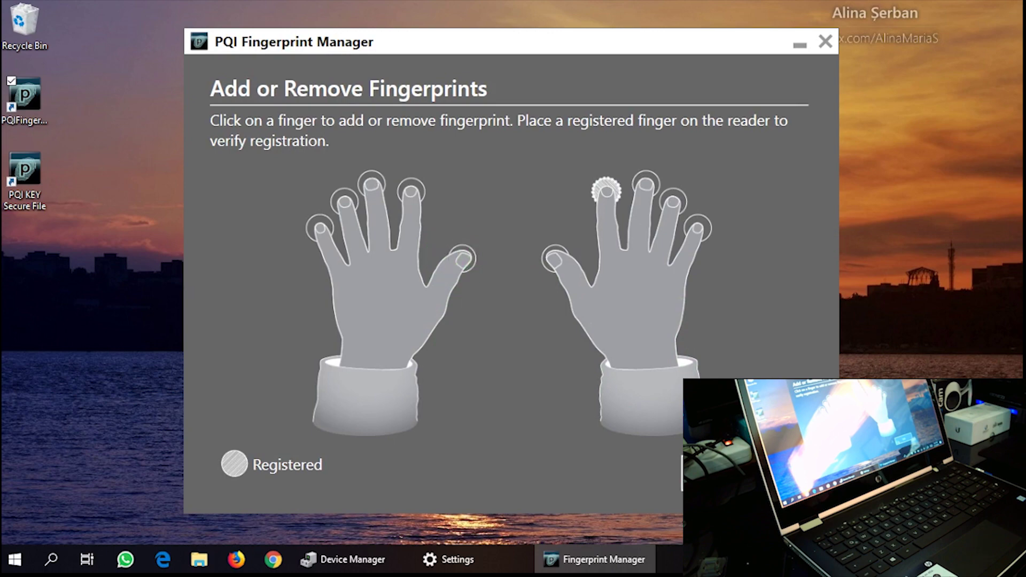
Step: Exit the Fingerprint Manager, confirming Yes with one finger registered
key("alt+F4")
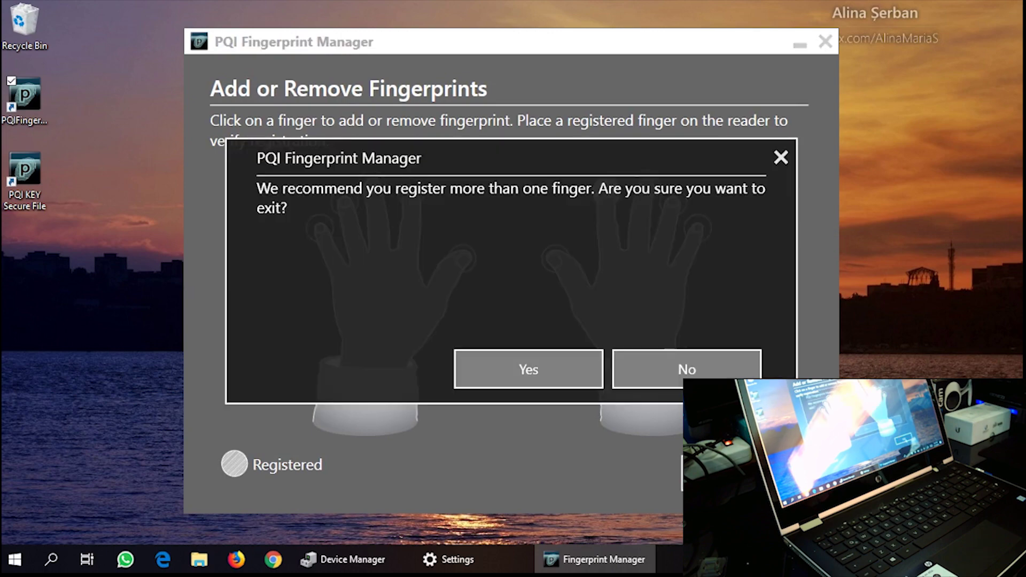
left_click(548, 379)
left_click(12, 560)
left_click(11, 560)
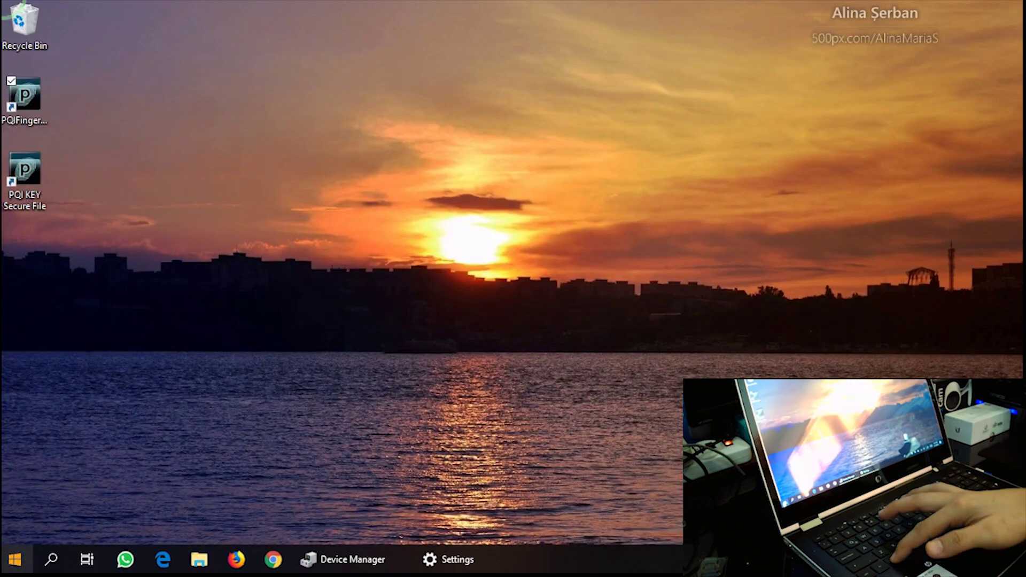
key("super+l")
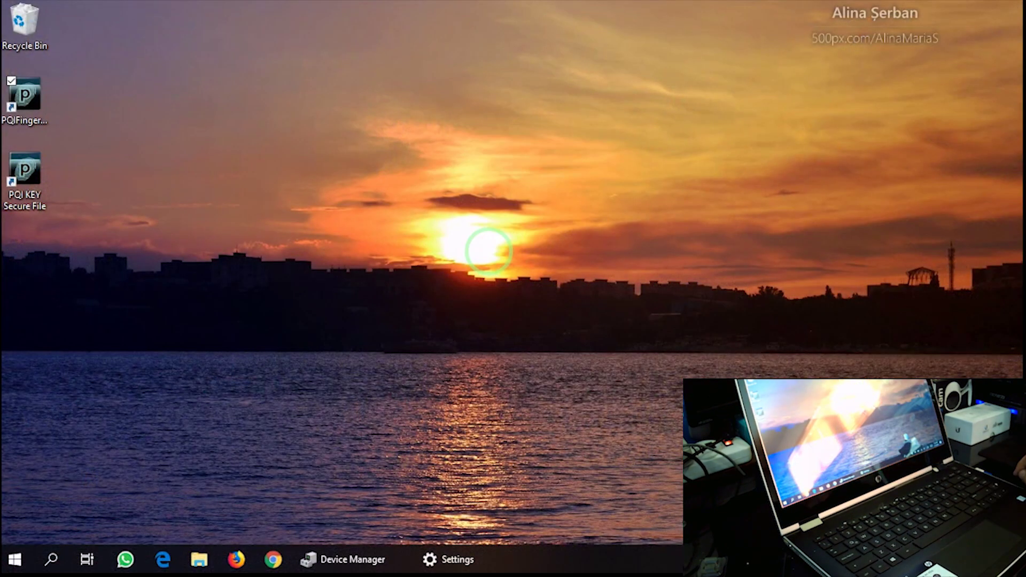
Step: Bring up the PIN Remove prompt in Sign-in options, then close Settings and lock the PC
left_click(12, 560)
left_click(16, 486)
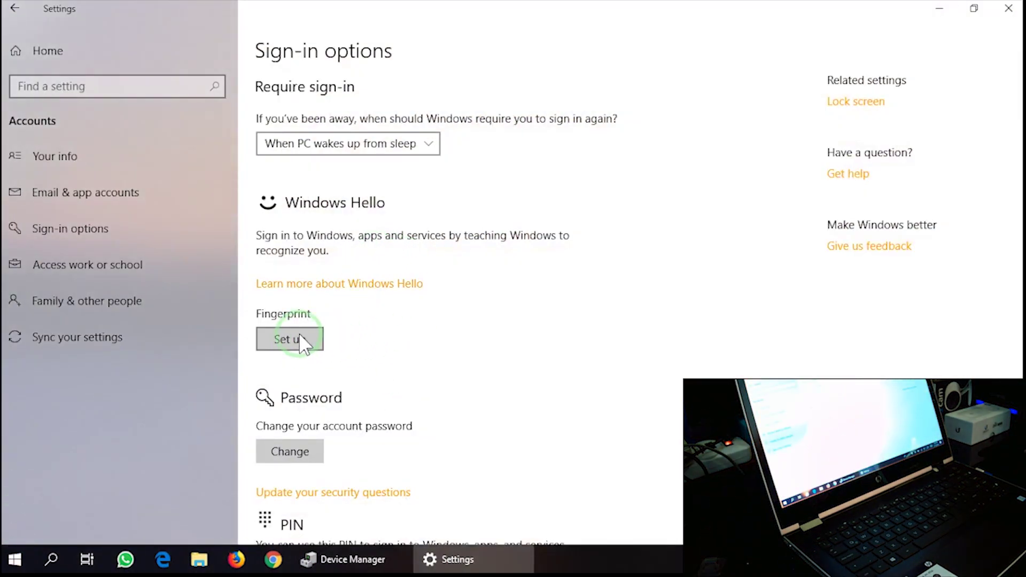
scroll(388, 350, "down", 3)
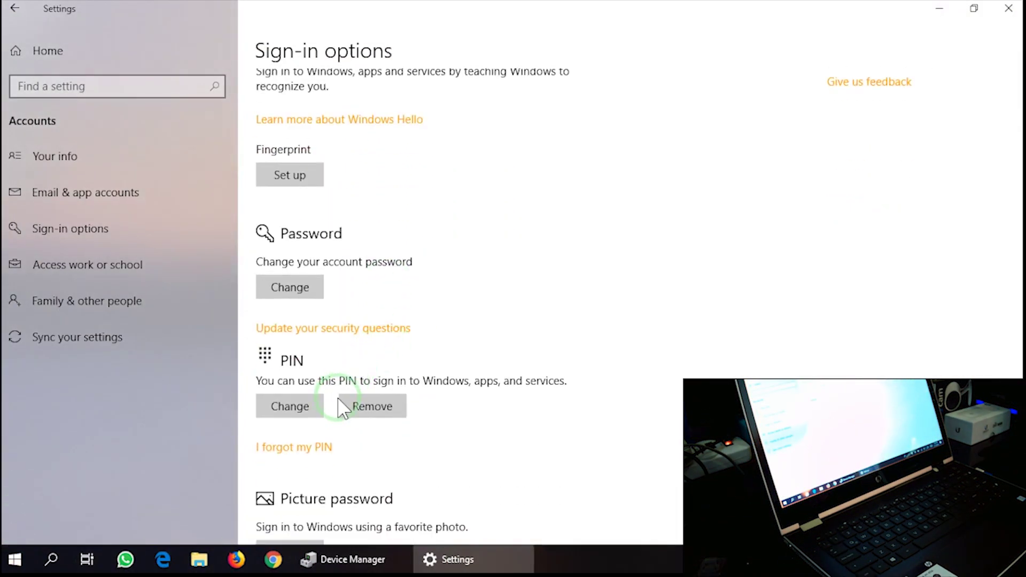
left_click(341, 402)
left_click(623, 386)
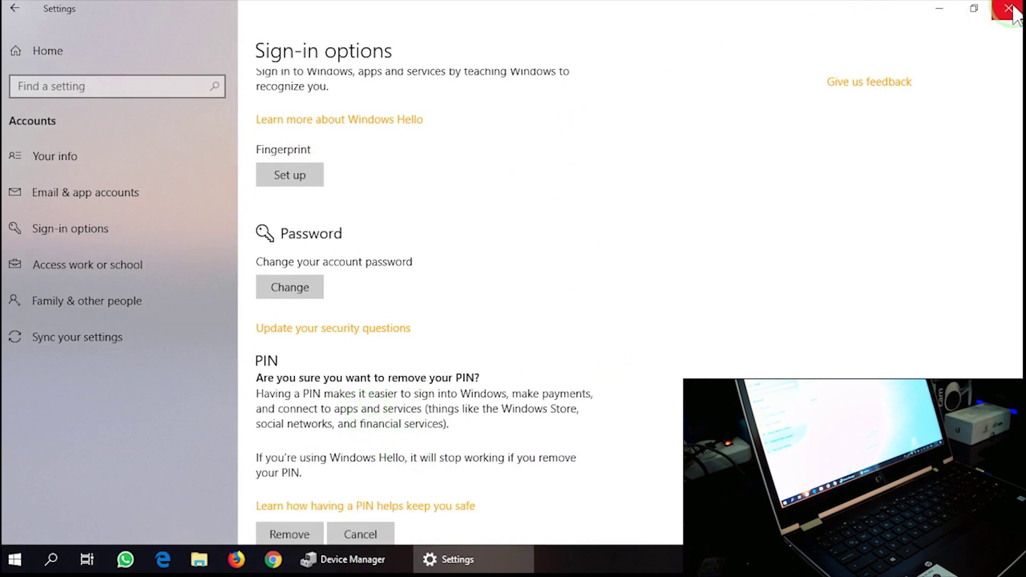
left_click(998, 11)
key("super+l")
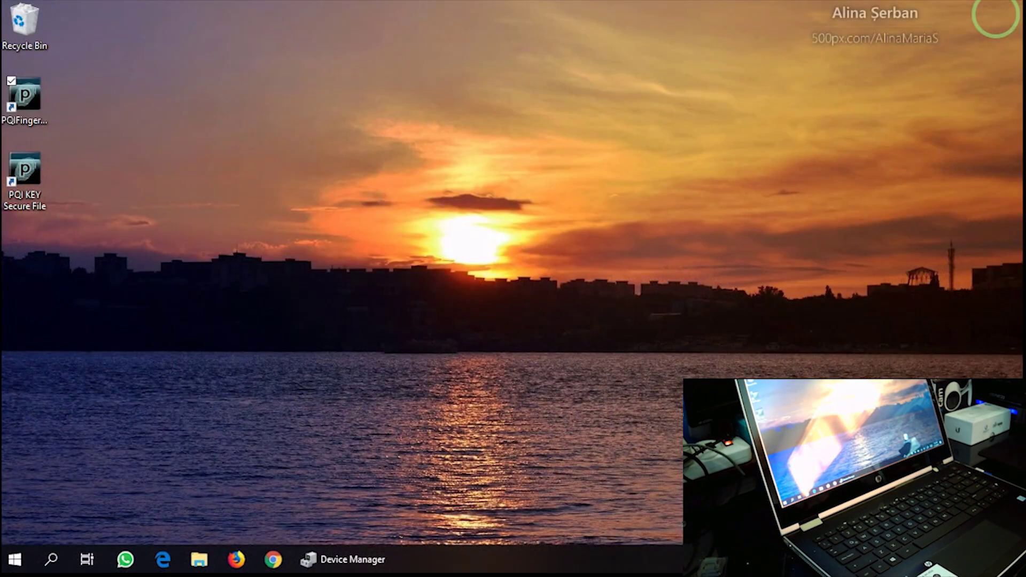
Step: Reopen PQI Fingerprint Manager to confirm one registered finger, then exit with Yes
double_click(34, 101)
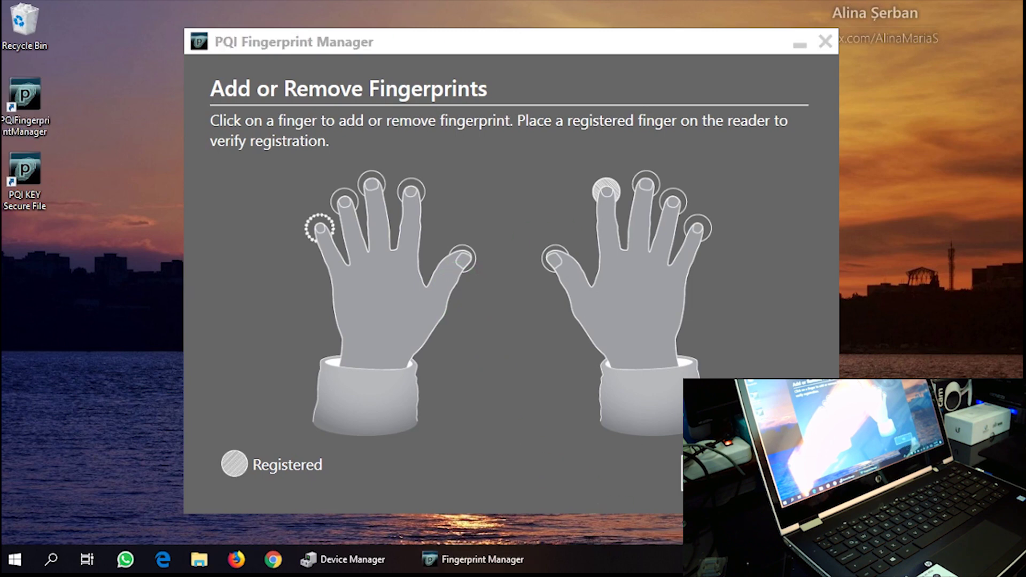
key("alt+F4")
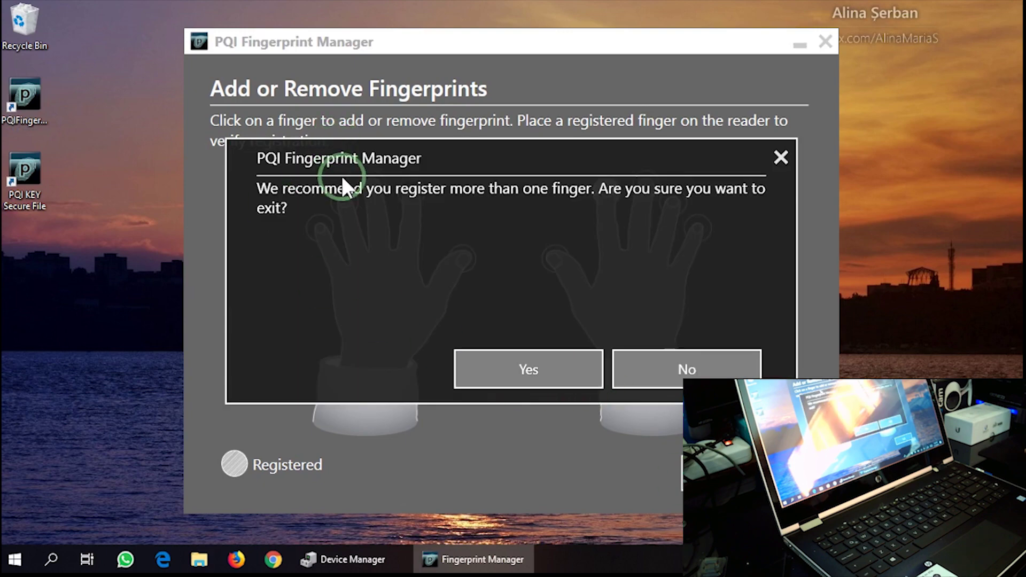
left_click(527, 371)
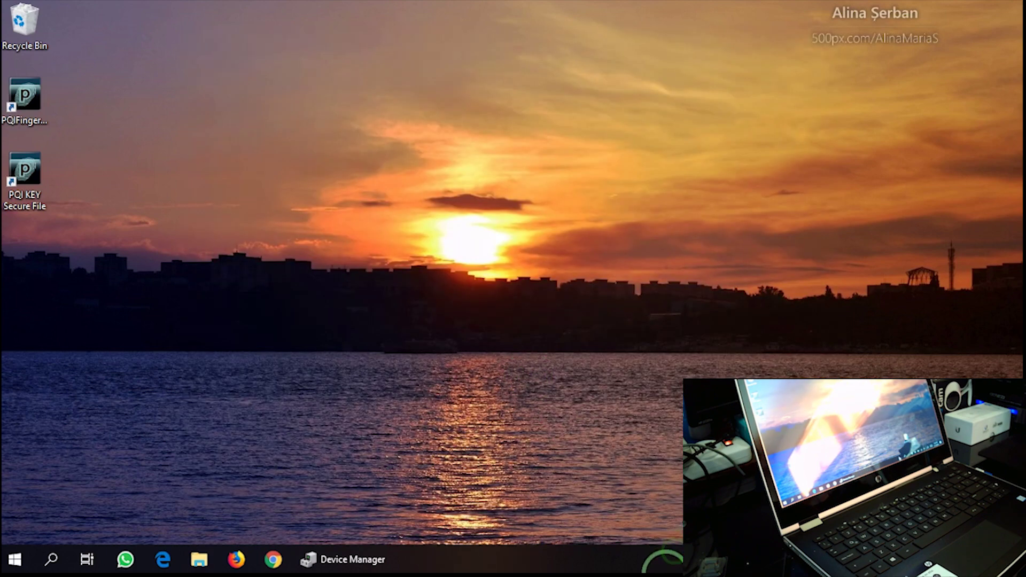
Step: Start the add security folder function and create a new folder on the desktop
left_click(470, 296)
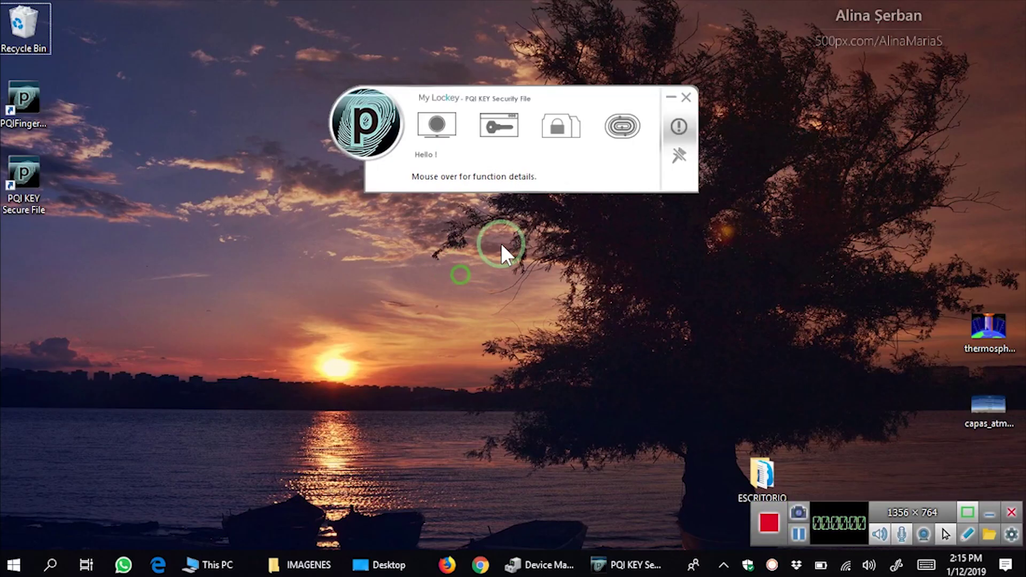
left_click(566, 134)
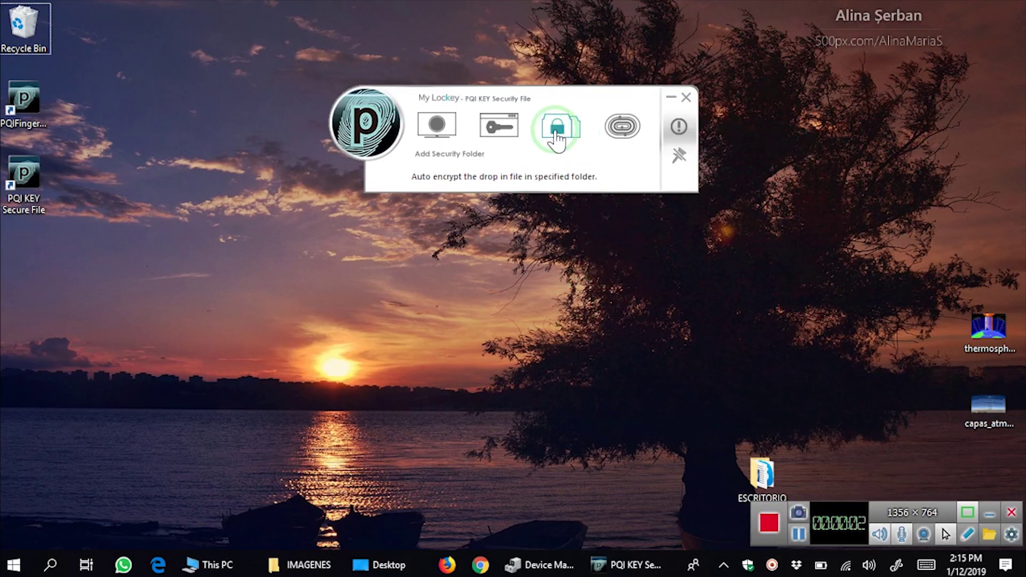
left_click(570, 124)
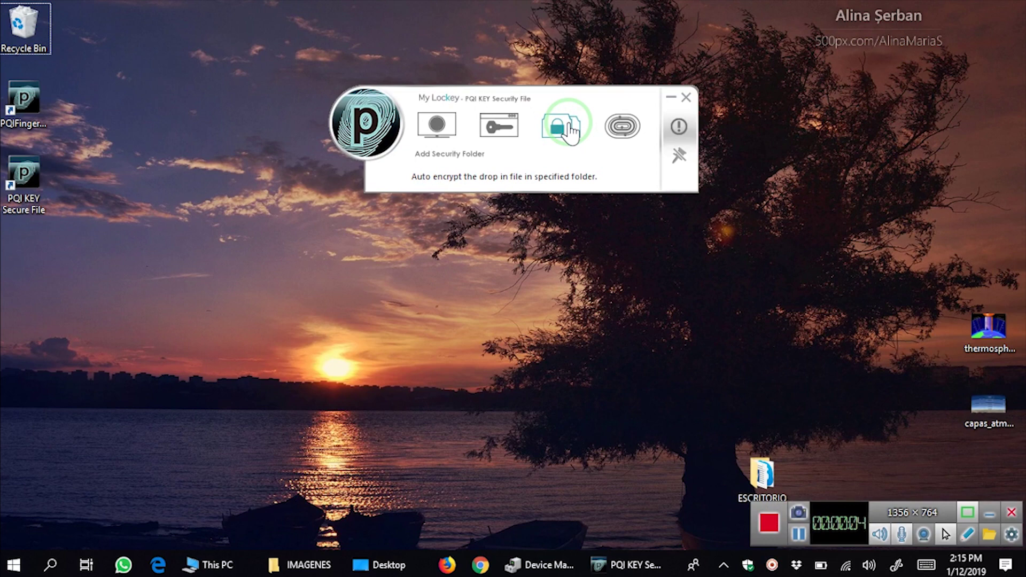
left_click(340, 271)
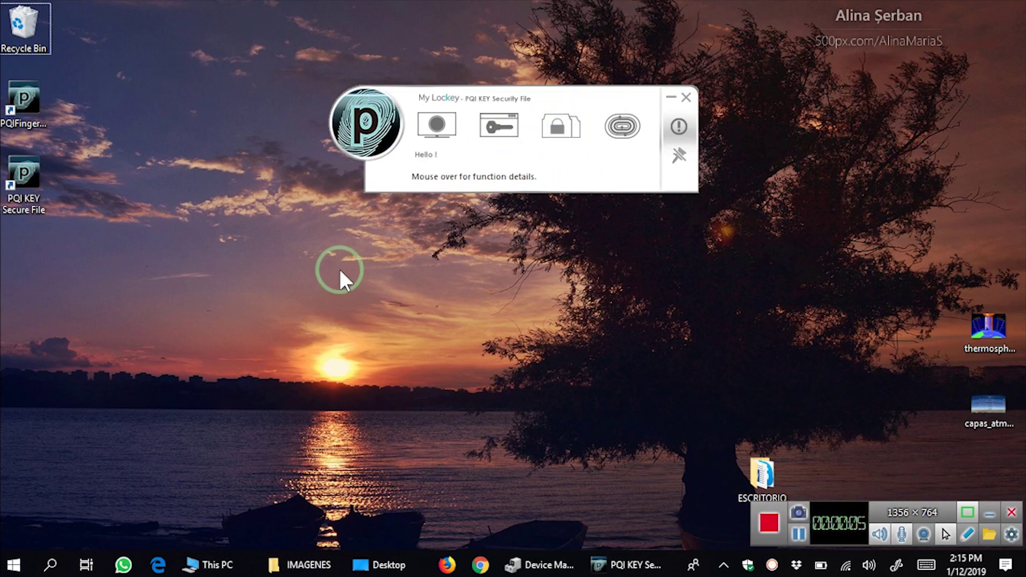
right_click(235, 261)
left_click(171, 416)
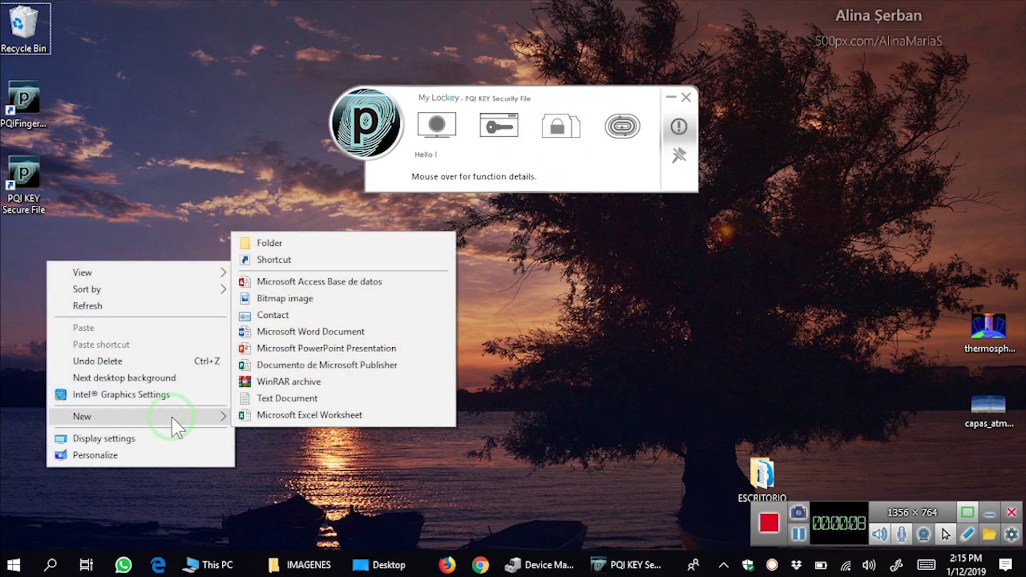
left_click(295, 240)
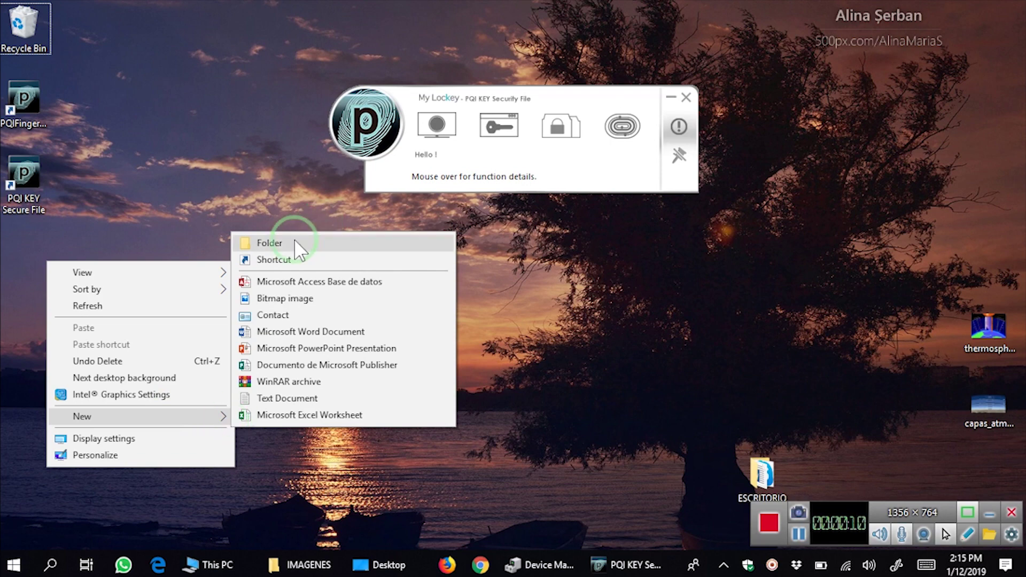
Step: Add 'New security folder' on the Desktop as a security folder and dismiss the upgrade warning
left_click(557, 128)
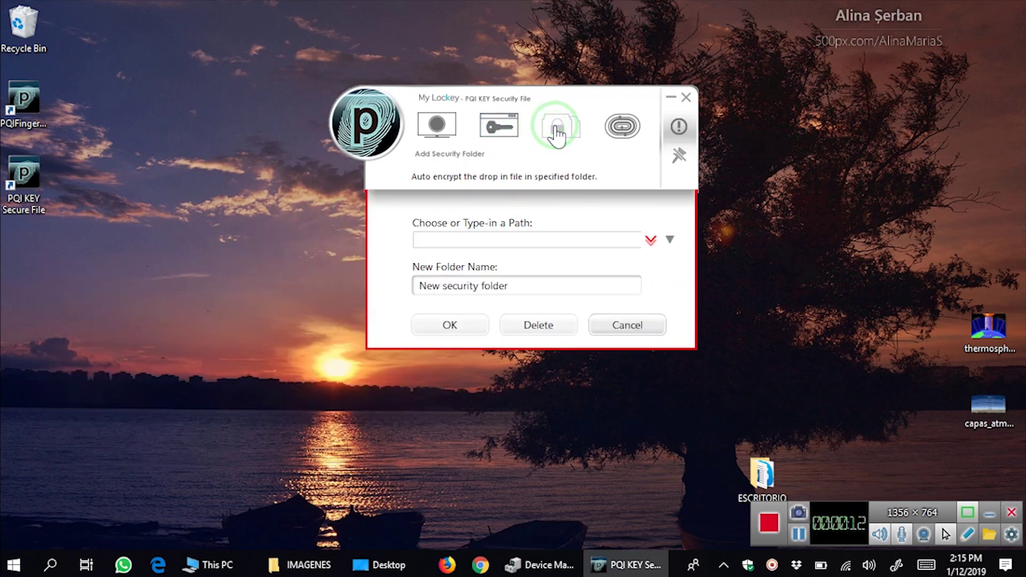
left_click(588, 239)
left_click(651, 240)
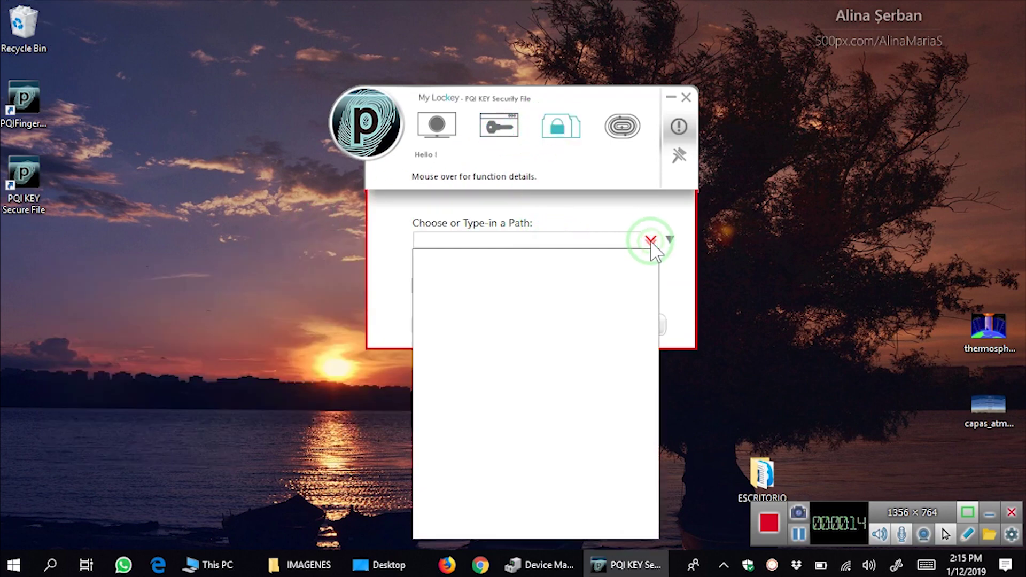
left_click(670, 240)
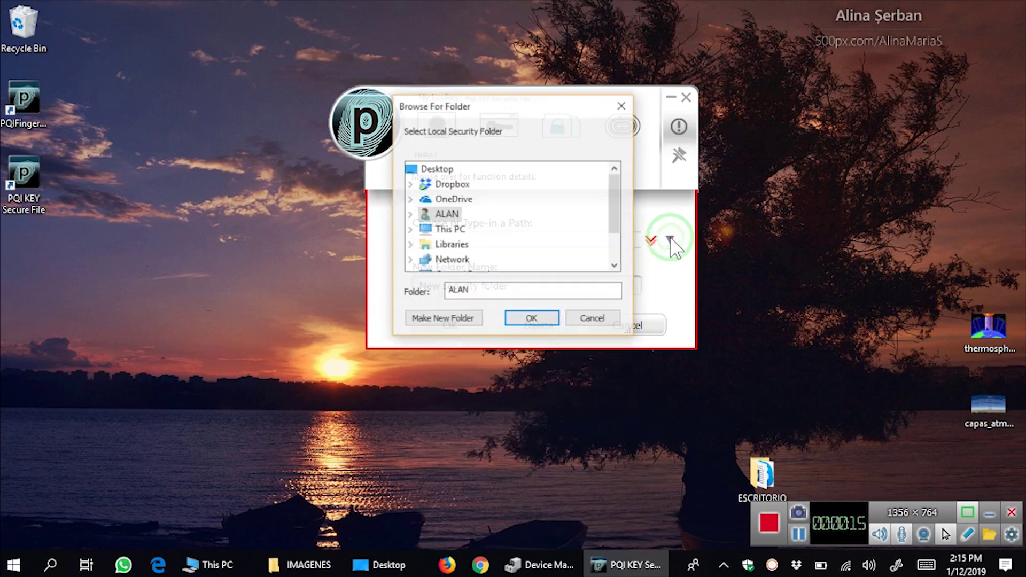
left_click(433, 170)
left_click(529, 319)
left_click(448, 292)
left_click_drag(510, 286, 396, 297)
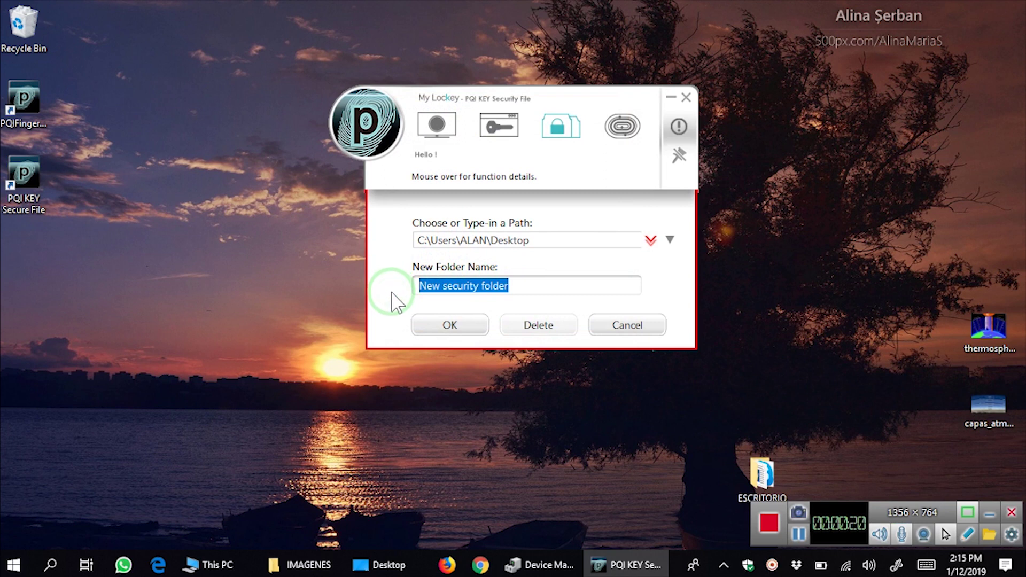
left_click(467, 324)
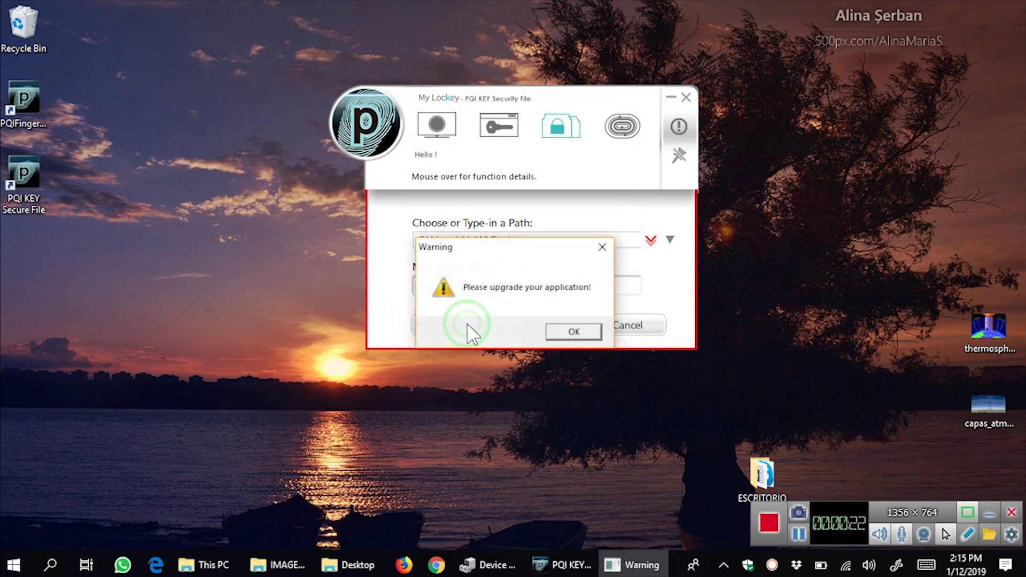
left_click(558, 333)
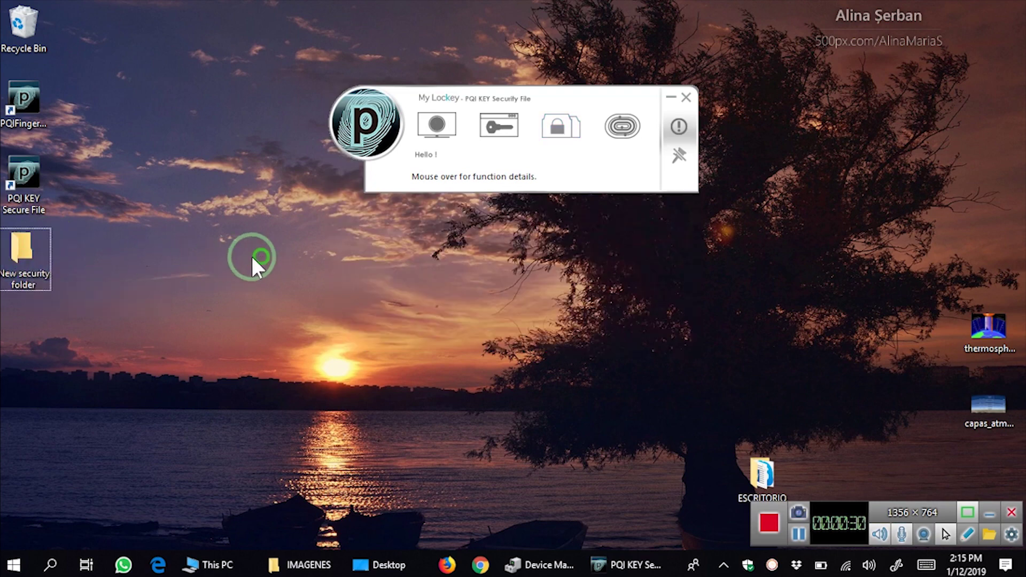
Step: Move thermosphere_spanish.jpg from the desktop into New security folder and preview it
double_click(17, 261)
left_click(442, 172)
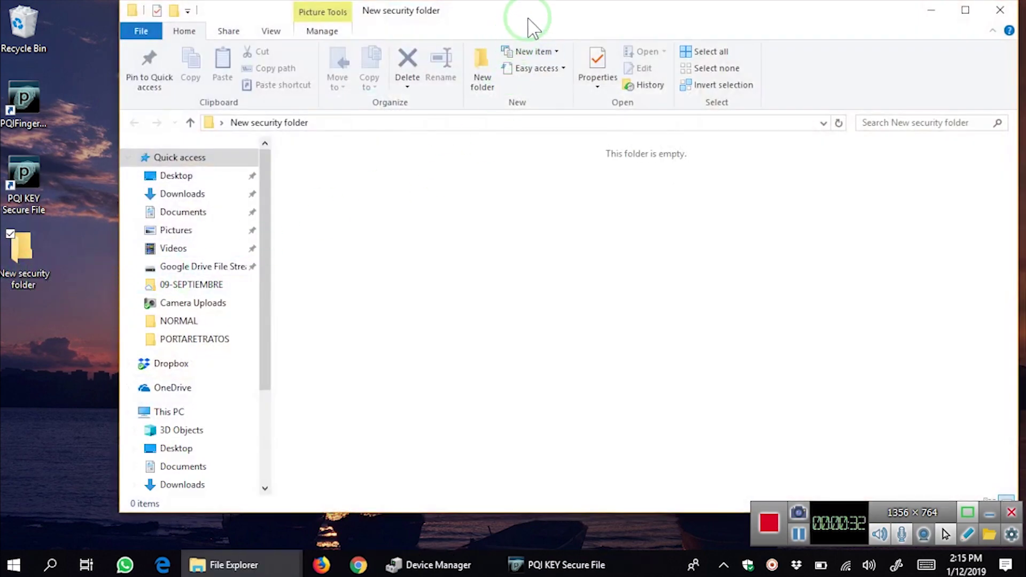
left_click_drag(527, 23, 437, 23)
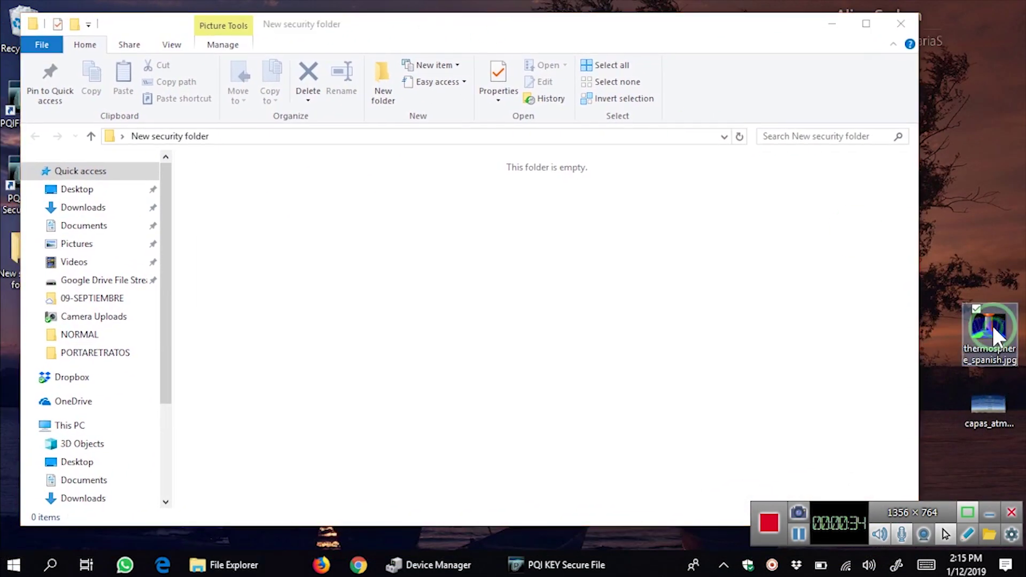
left_click_drag(992, 334, 518, 235)
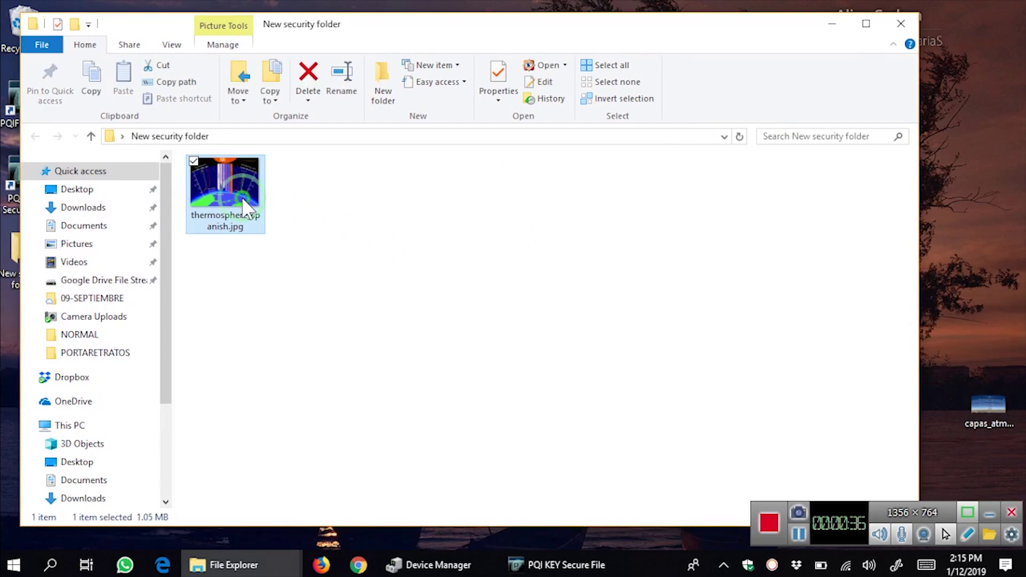
double_click(242, 198)
left_click(1020, 9)
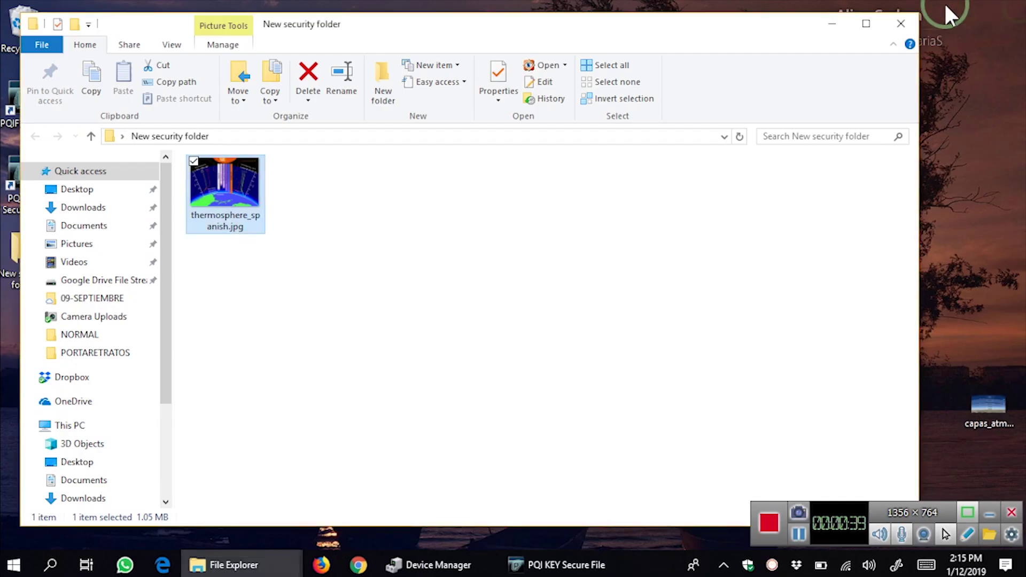
Step: Close the security folder window and the PQI security file panel
left_click(410, 244)
left_click(224, 233)
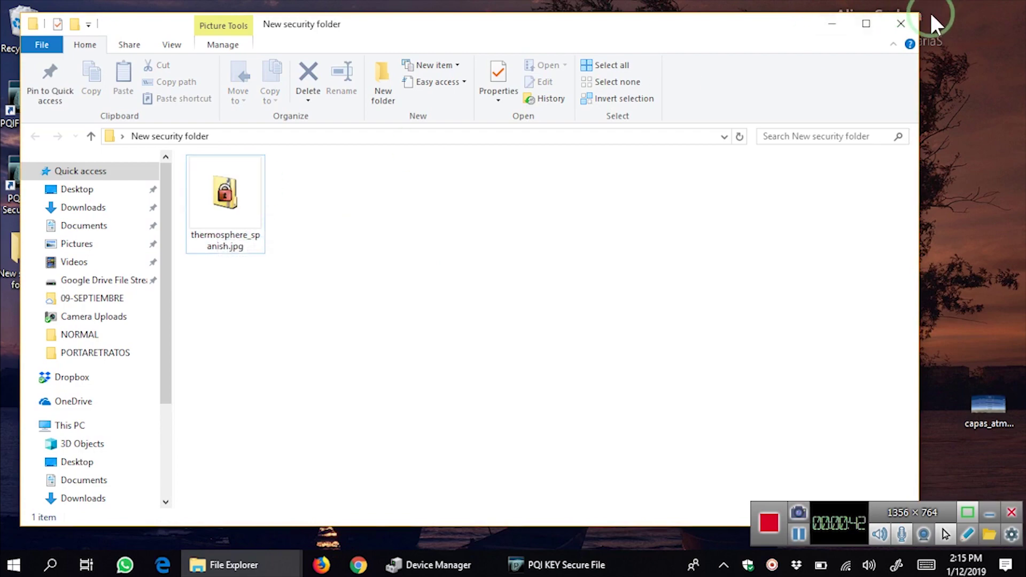
left_click(902, 23)
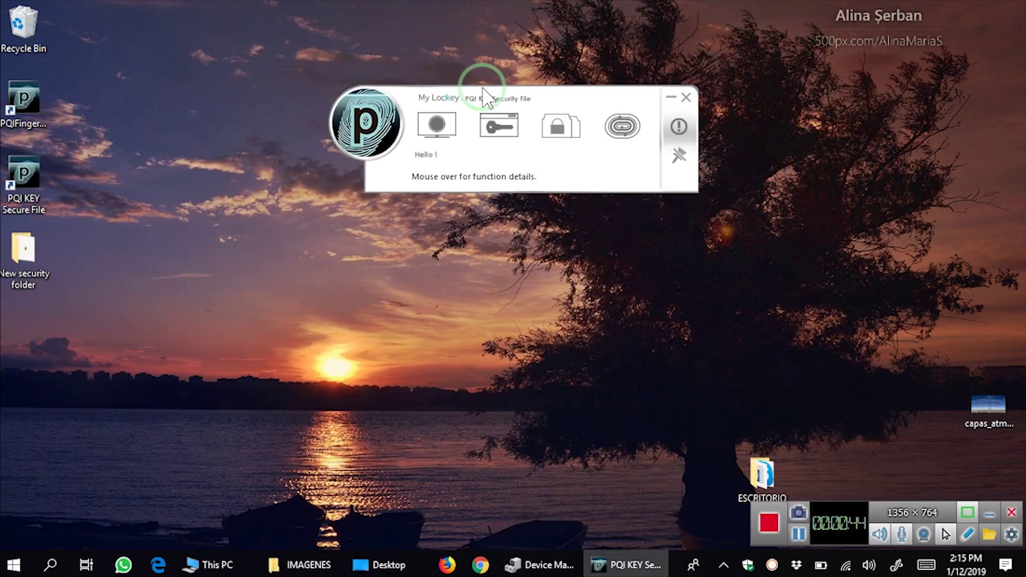
left_click(235, 316)
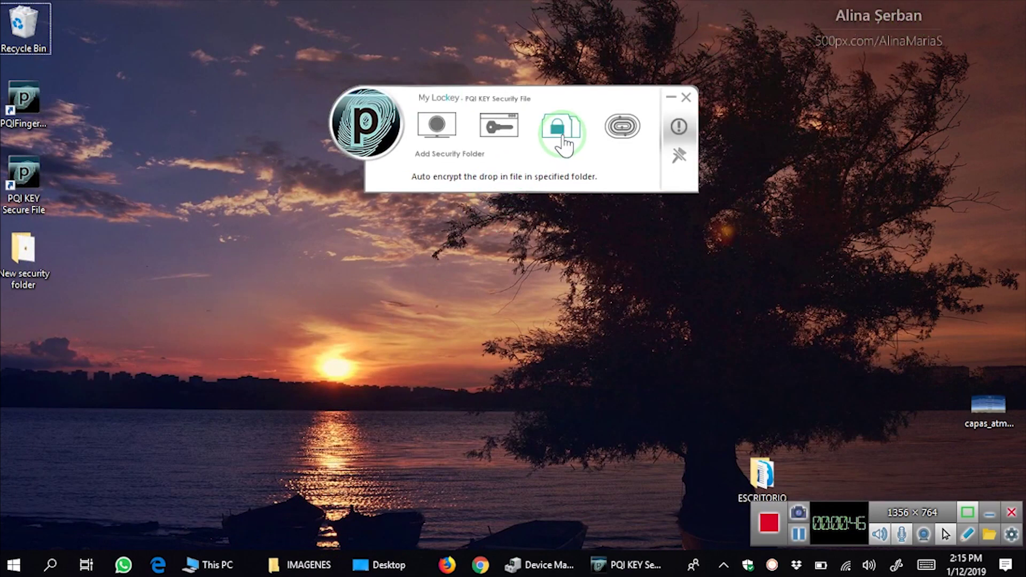
left_click(686, 98)
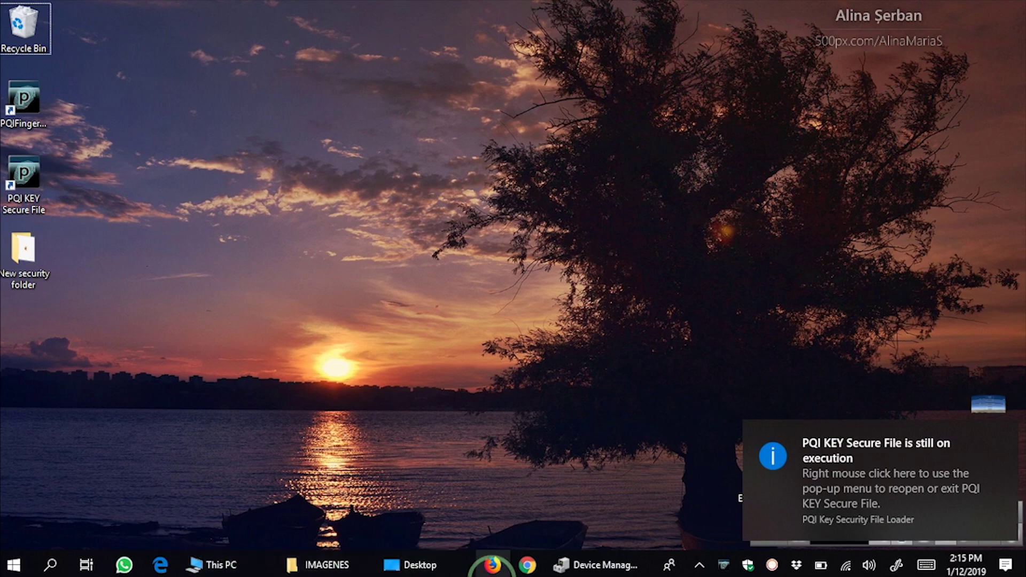
Step: Reopen New security folder and view the encrypted thermosphere image
left_click(337, 549)
double_click(21, 260)
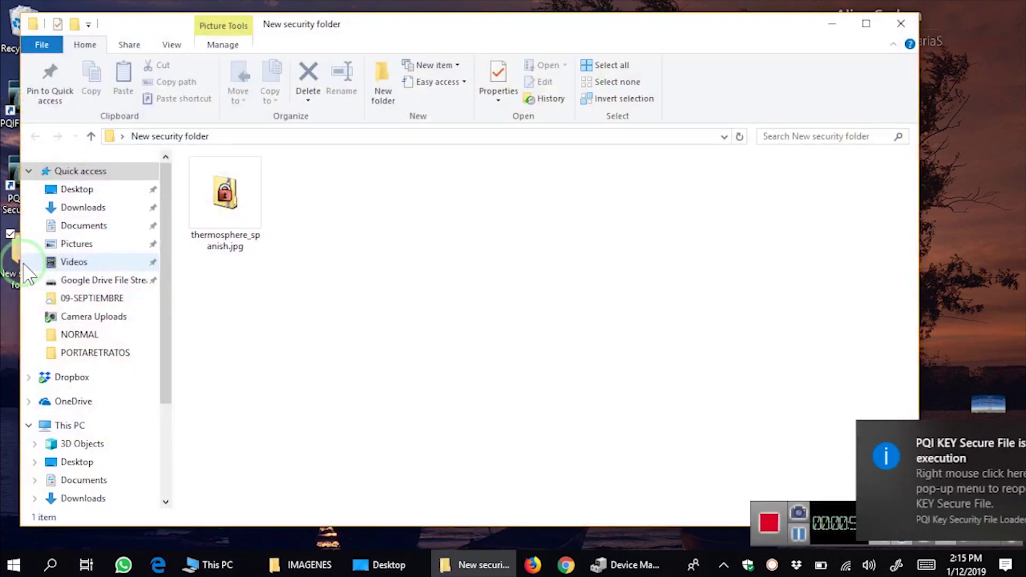
double_click(243, 220)
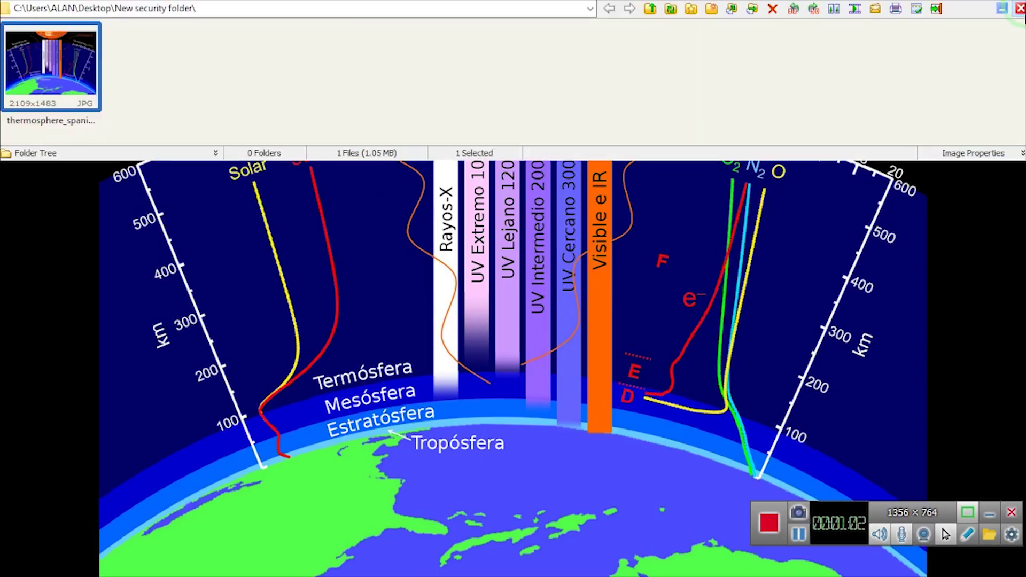
left_click(1020, 8)
left_click(233, 240)
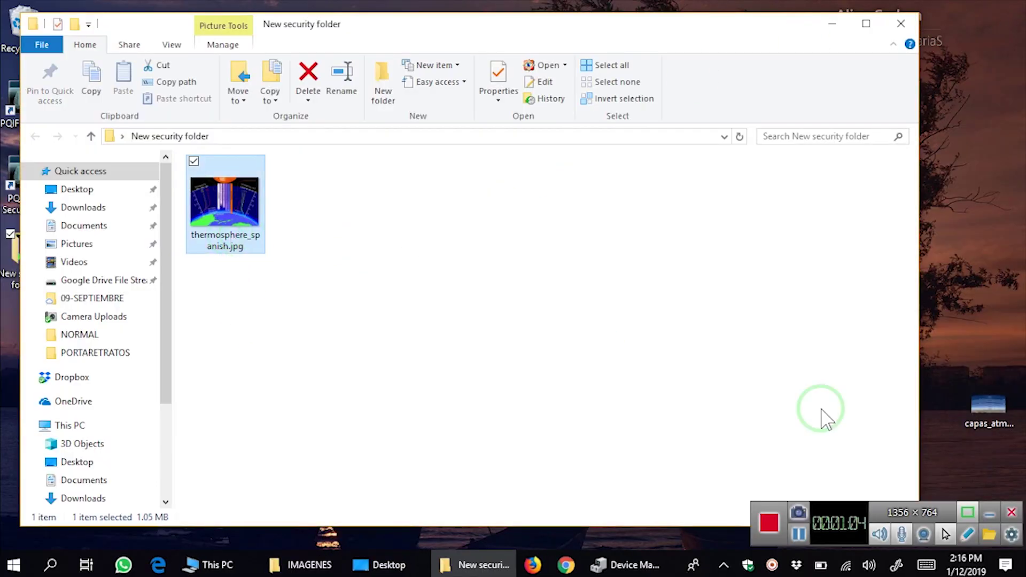
Step: Move capas_atmosfera_grande_marco_.jpg into the folder and add a New Bitmap Image.bmp
left_click_drag(989, 411, 419, 336)
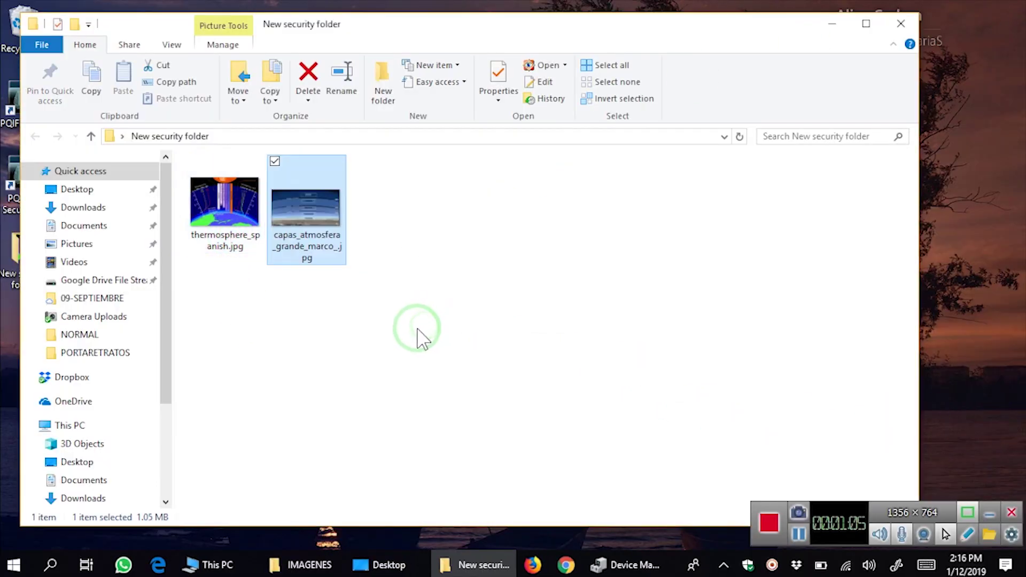
right_click(509, 304)
mouse_move(393, 506)
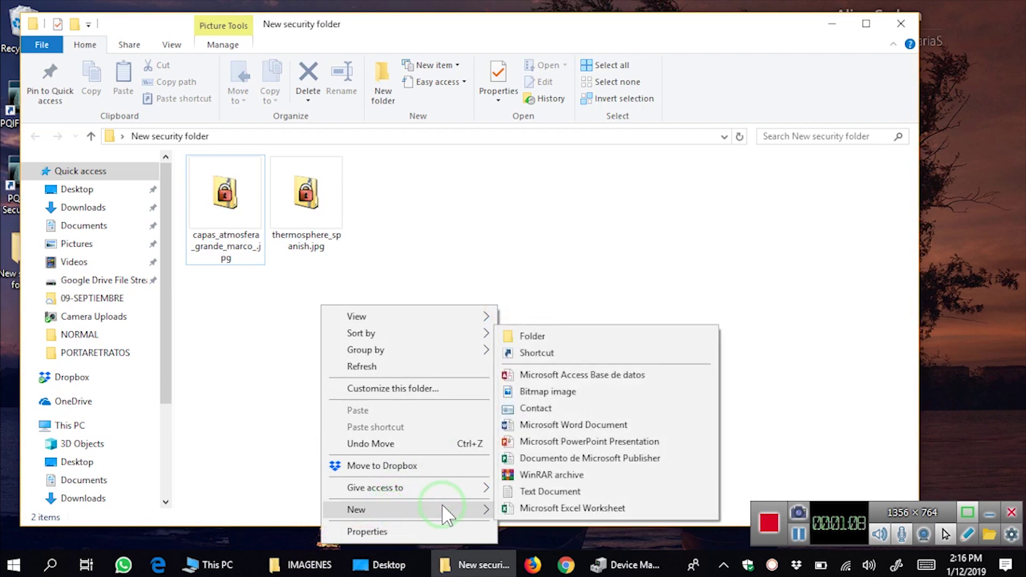
left_click(594, 392)
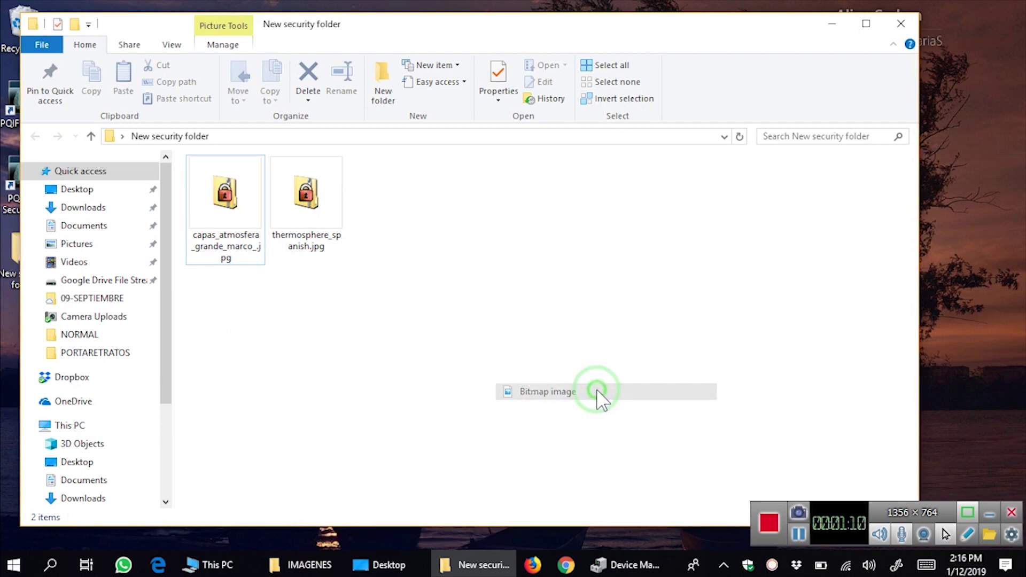
left_click(593, 387)
Step: Open the encrypted thermosphere_spanish.jpg for viewing
left_click(403, 179)
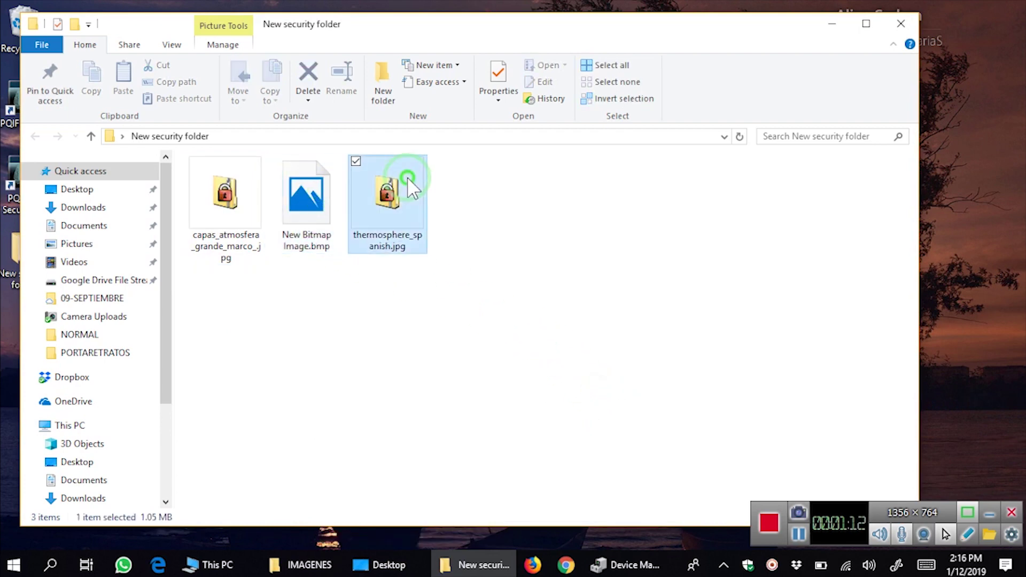
left_click(375, 321)
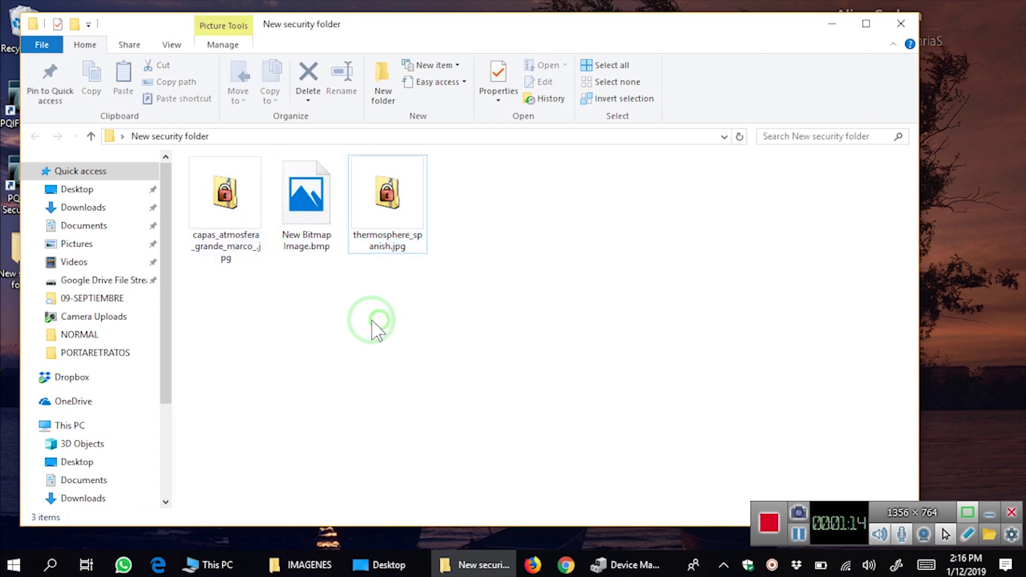
double_click(410, 212)
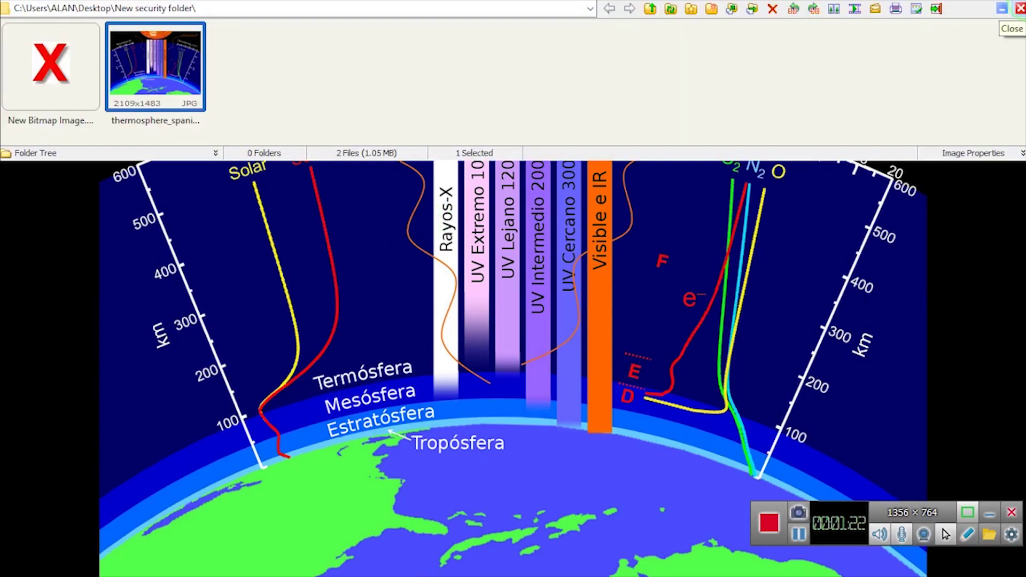
Step: Close the image viewer and rename prueb.docx to prueba.docx
left_click(1020, 8)
left_click(637, 307)
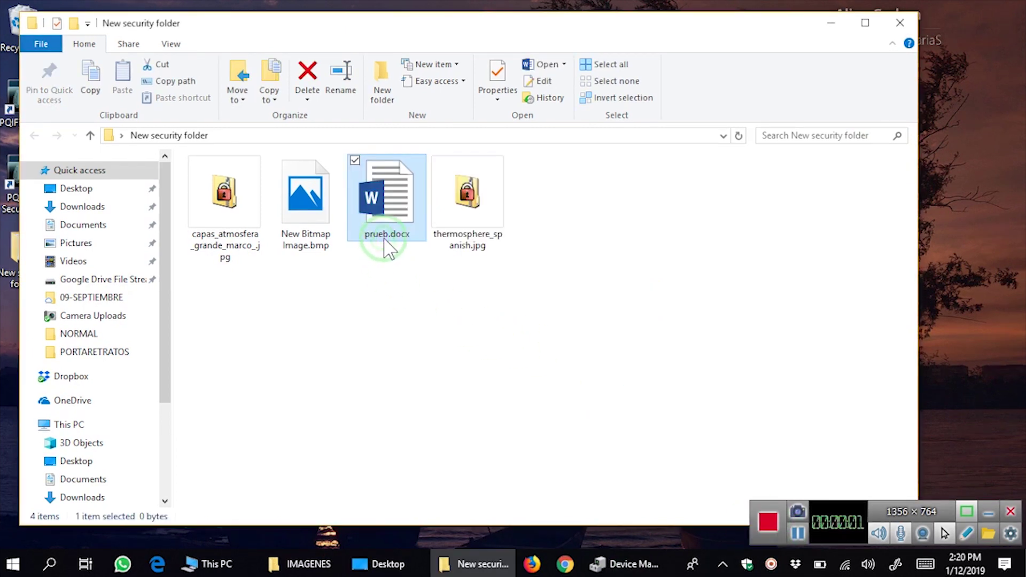
left_click(387, 235)
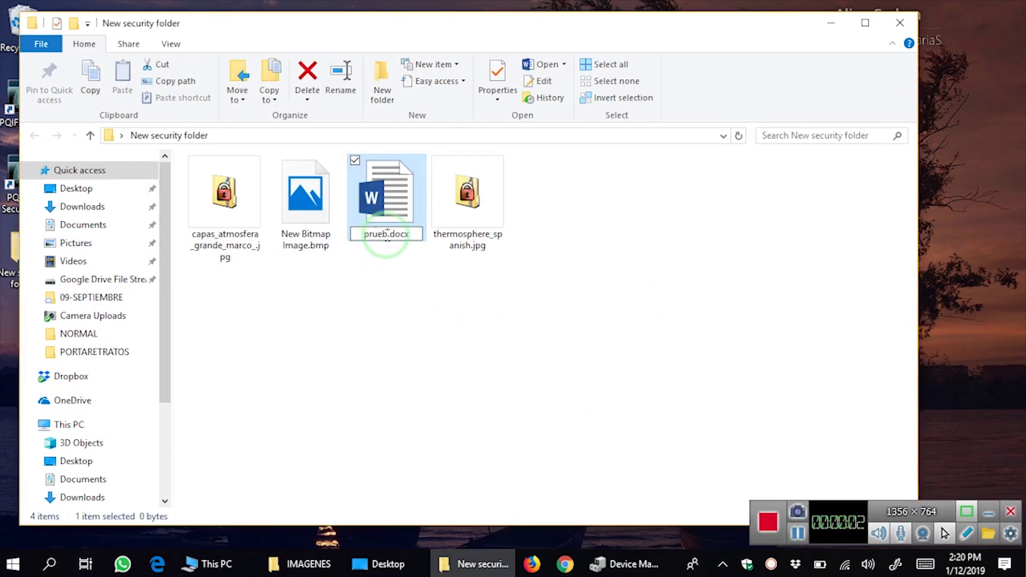
type("a")
key("Return")
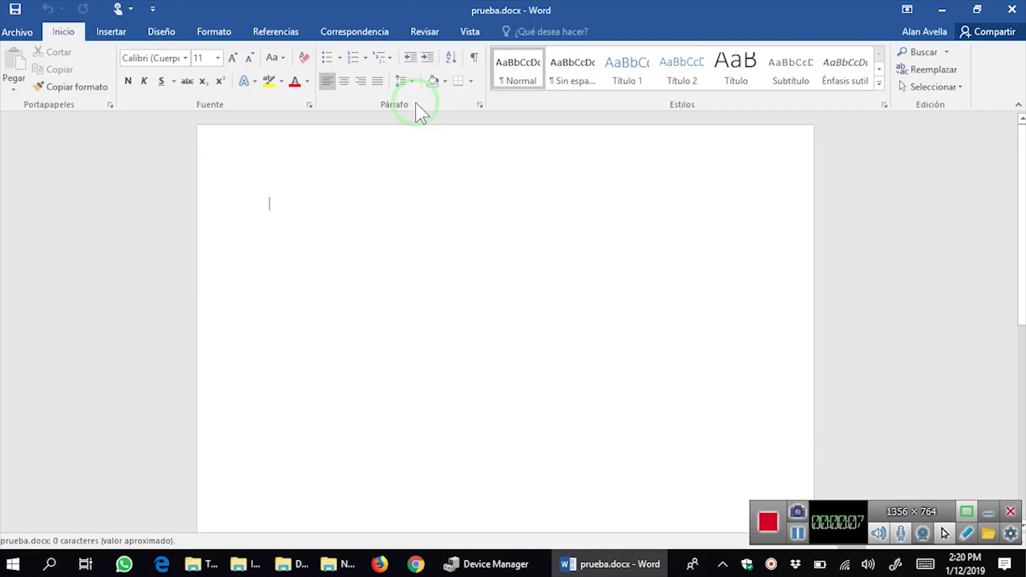
Step: Type a few lines of text in prueba.docx and save it when closing Word
left_click_drag(406, 8, 637, 12)
left_click(433, 389)
type("sgdfgdfgs")
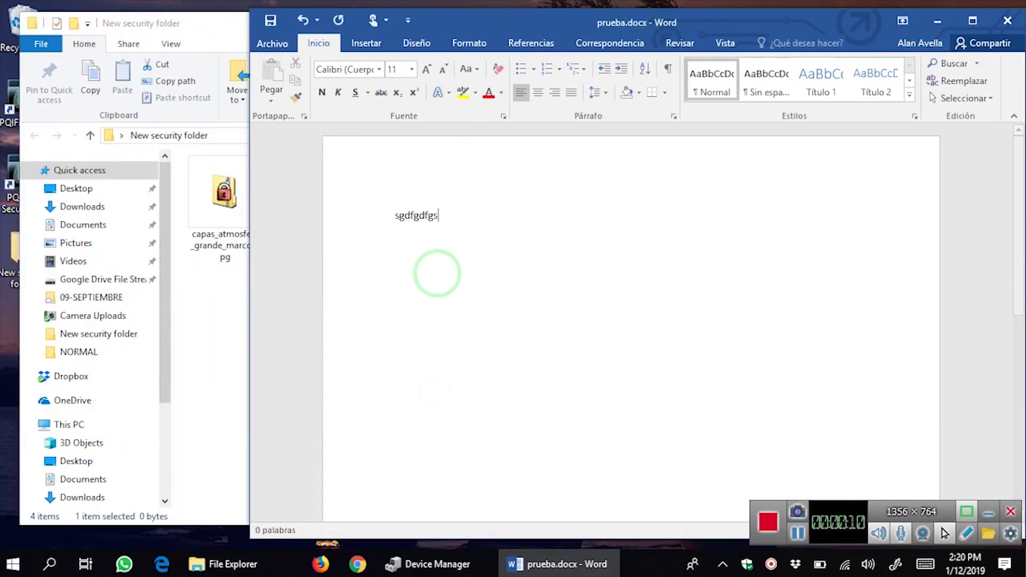
key("Return")
type("xfs")
key("Return")
type("f")
key("Return")
type("sdfc")
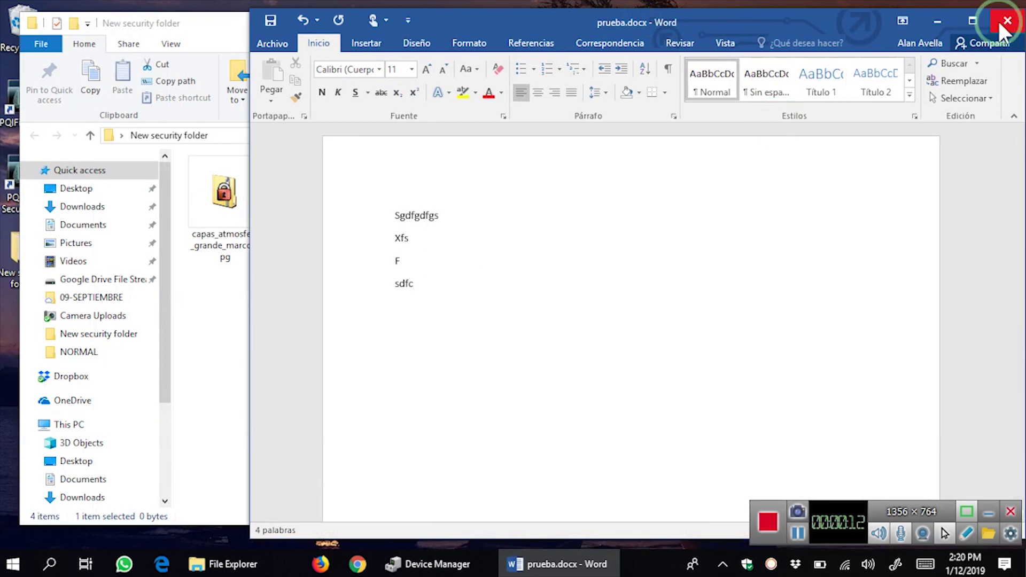
left_click(998, 27)
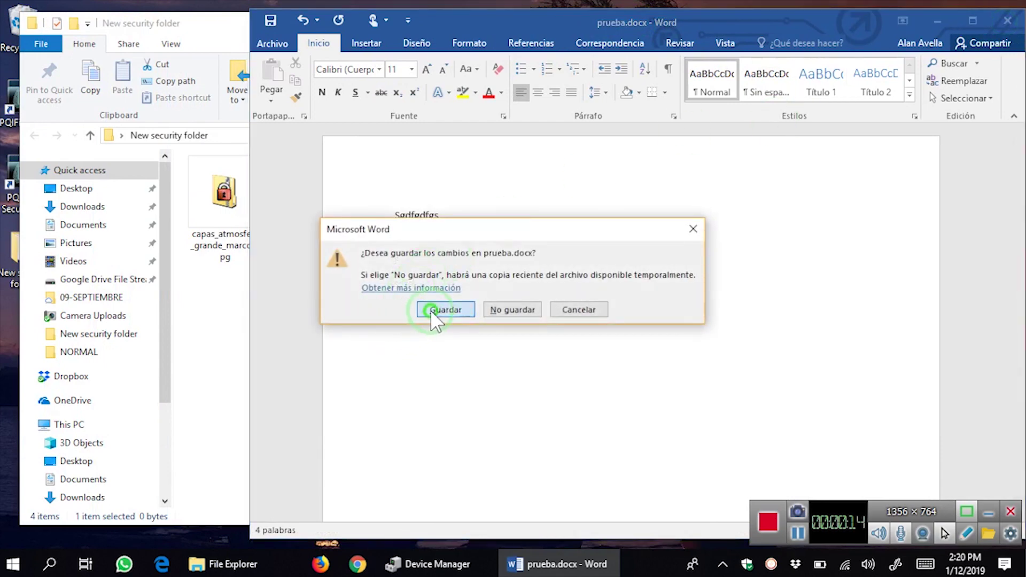
left_click(431, 310)
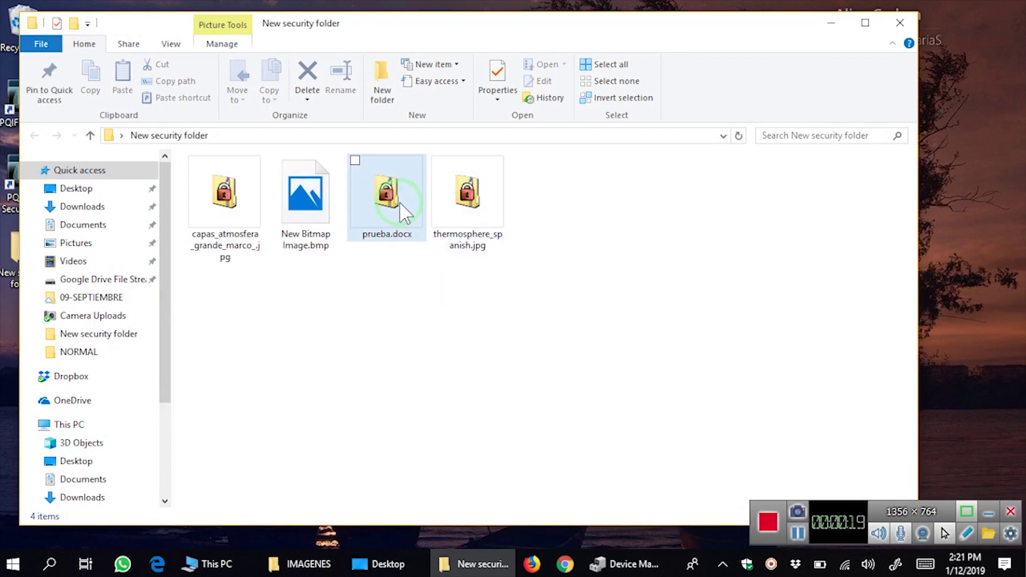
mouse_move(399, 201)
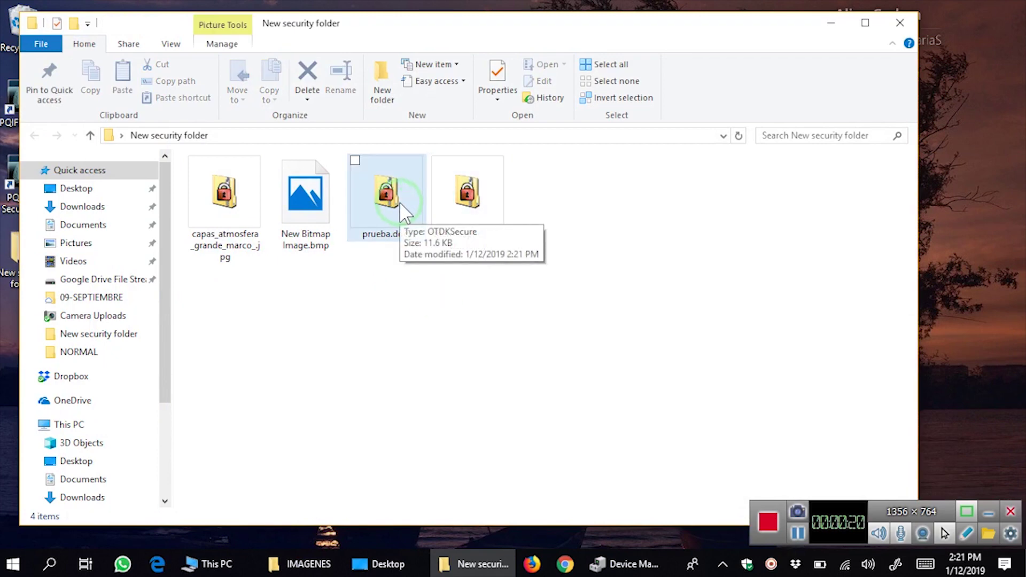